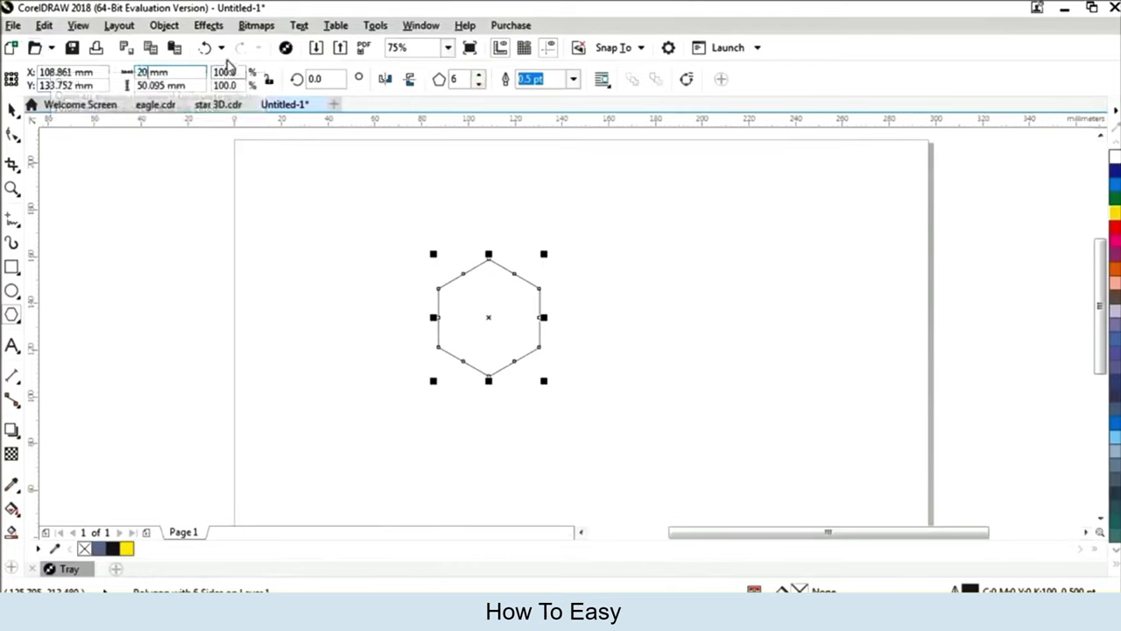
# - Resize the hexagon to a width of 20 mm and scale its height to 46.1 %
pyautogui.press('Return')
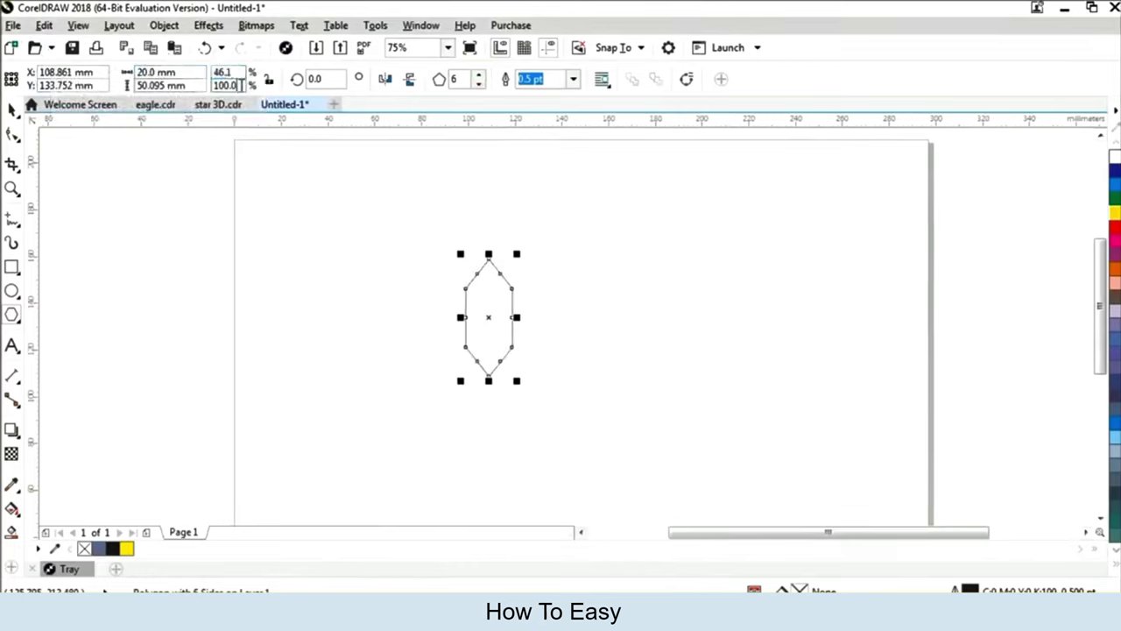
pyautogui.doubleClick(241, 85)
pyautogui.write('46.1')
pyautogui.press('Return')
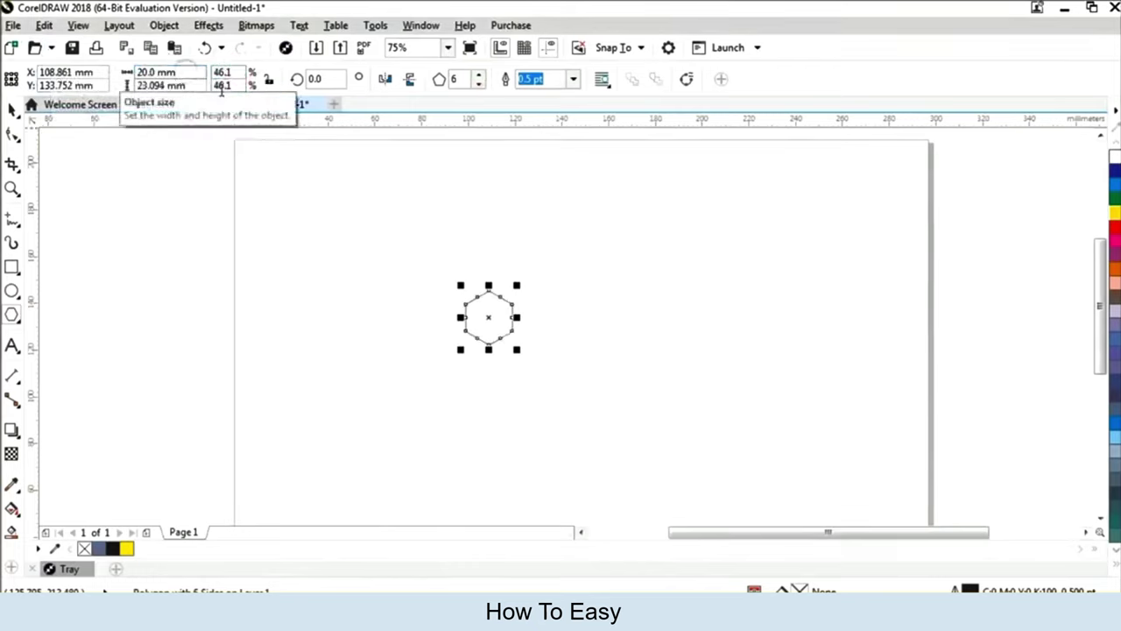
# - Duplicate the hexagon straight above the original so that the two outlines overlap in a diamond
pyautogui.click(13, 108)
pyautogui.scroll(3, 496, 329)
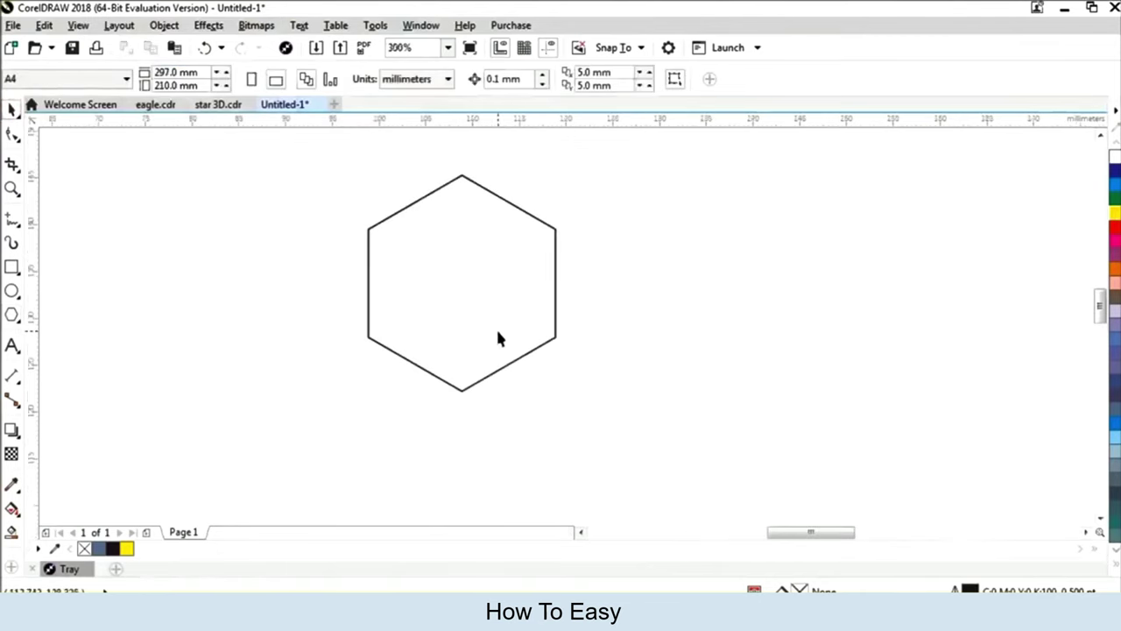
pyautogui.scroll(-1, 508, 418)
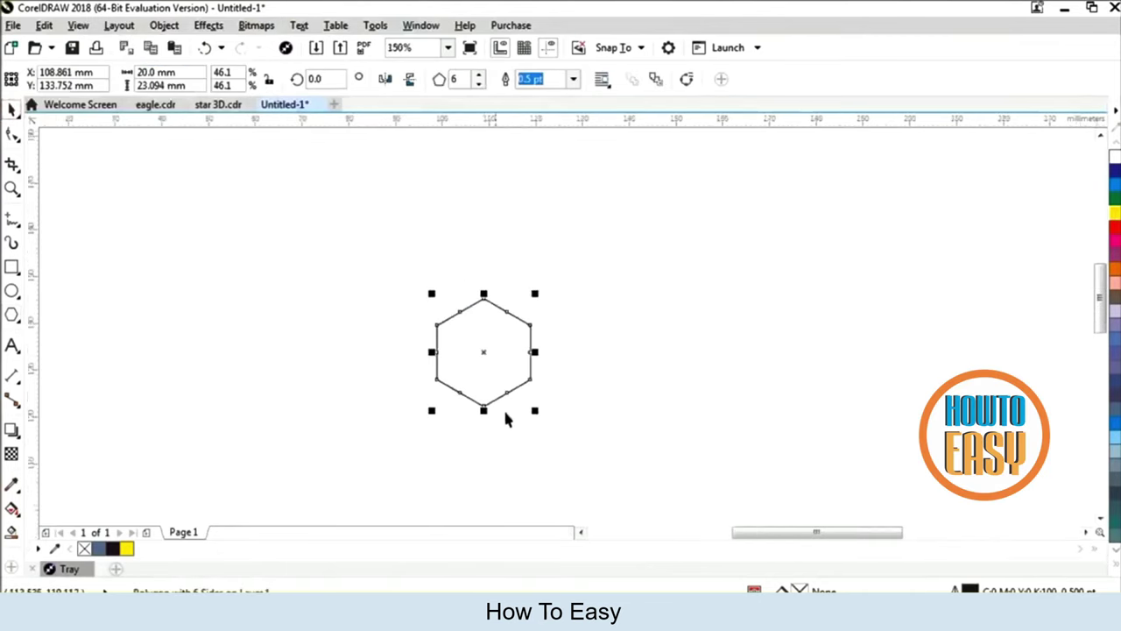
pyautogui.scroll(1, 488, 325)
pyautogui.click(473, 279)
pyautogui.click(627, 363)
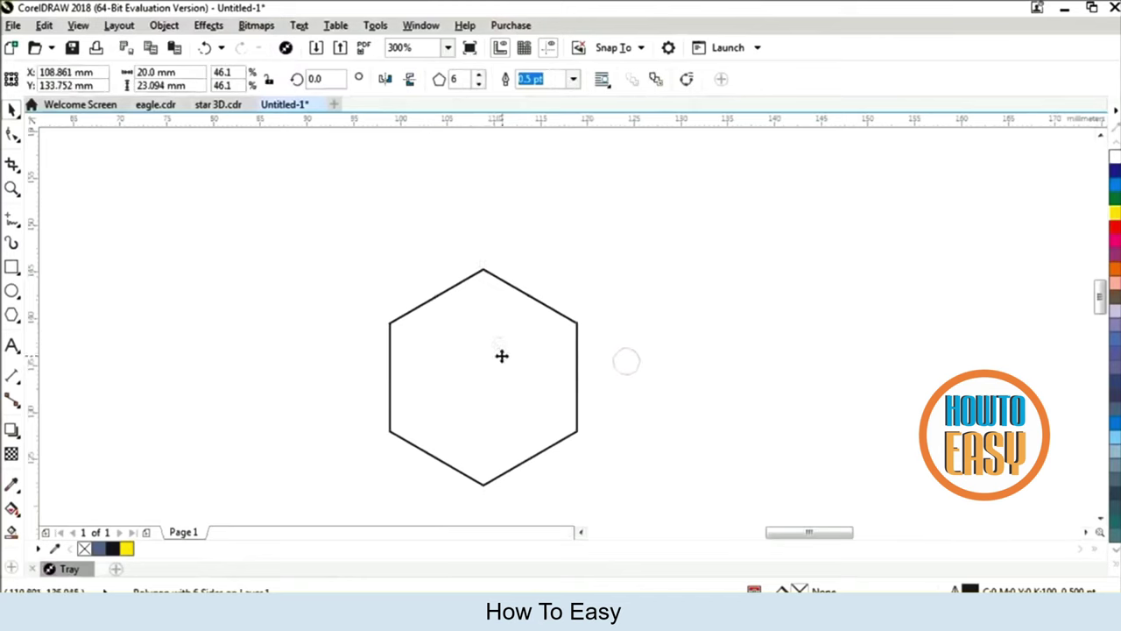
pyautogui.moveTo(501, 356); pyautogui.dragTo(502, 249)
pyautogui.rightClick(502, 250)
pyautogui.scroll(1, 540, 321)
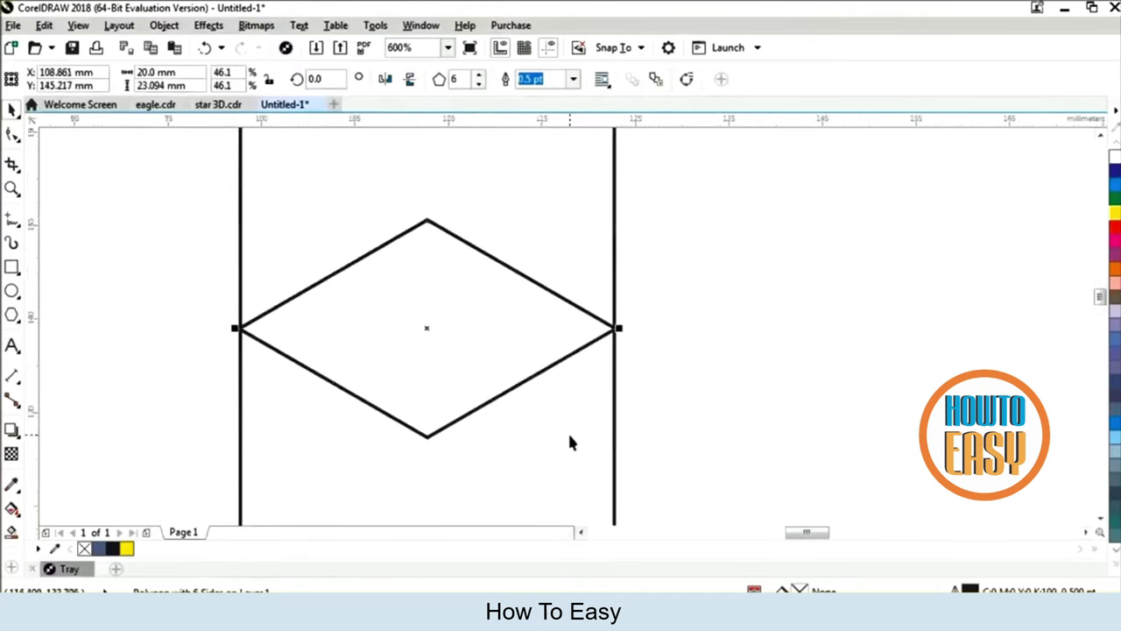
pyautogui.keyDown('shift'); pyautogui.click(568, 433); pyautogui.keyUp('shift')
pyautogui.click(708, 436)
pyautogui.scroll(-1, 621, 309)
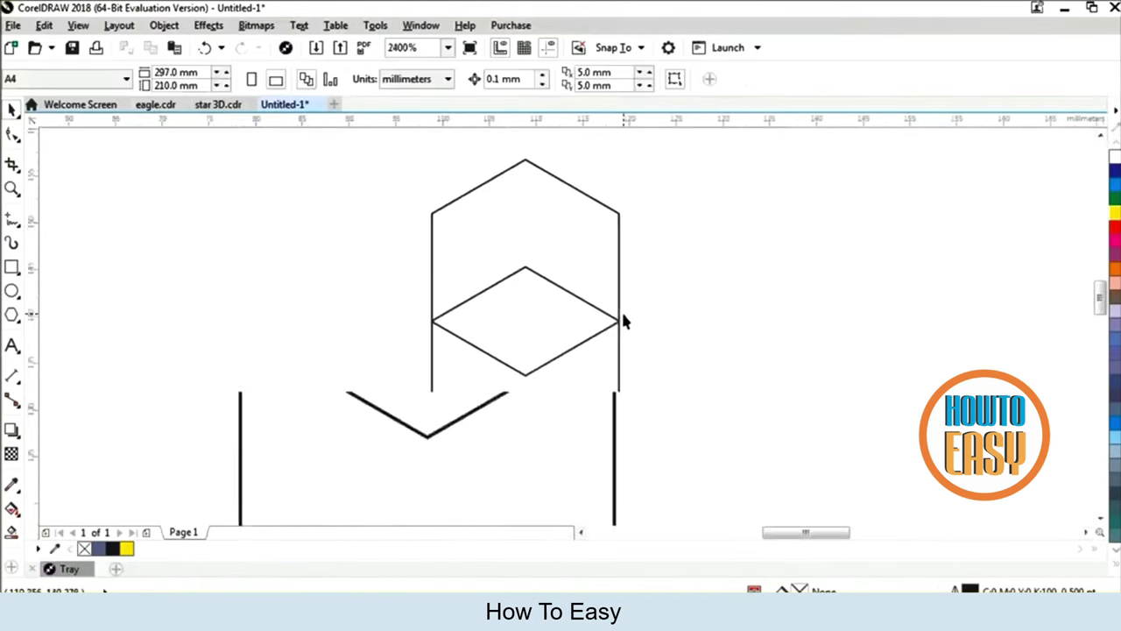
# - Draw a vertical line from the diamond's lower corner to the bottom corner of the lower hexagon
pyautogui.click(12, 219)
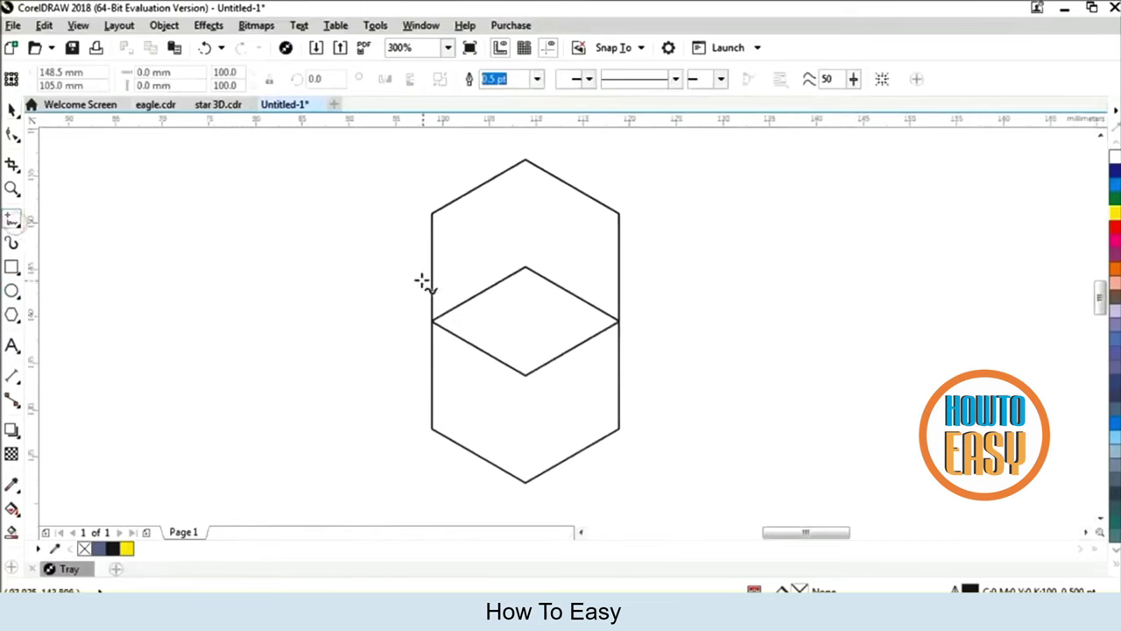
pyautogui.moveTo(526, 375); pyautogui.dragTo(526, 483)
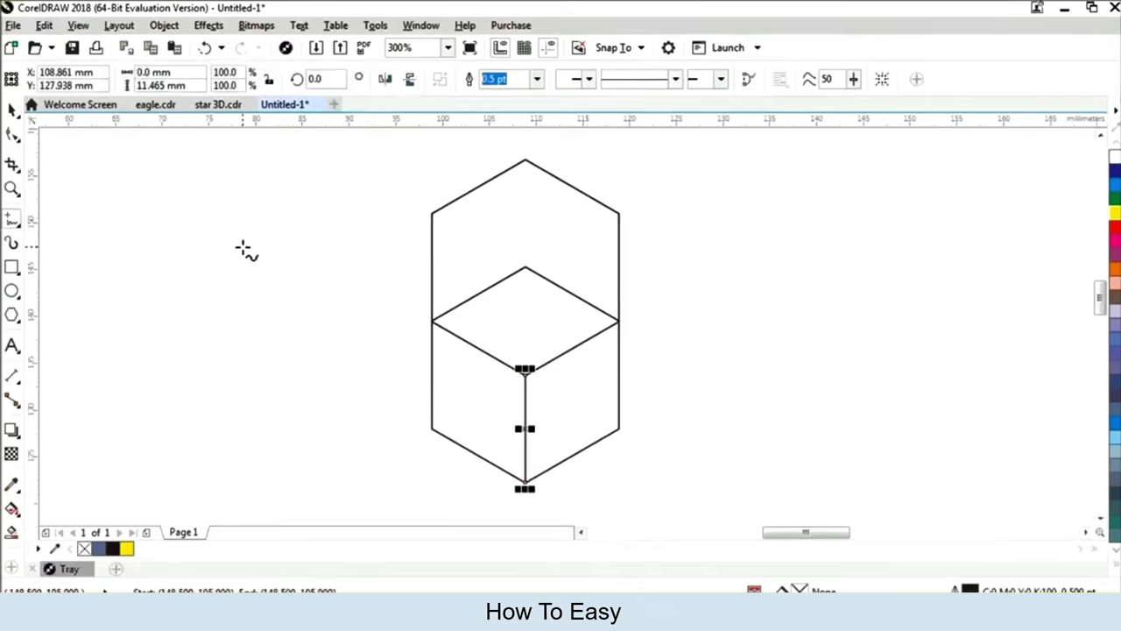
pyautogui.click(275, 283)
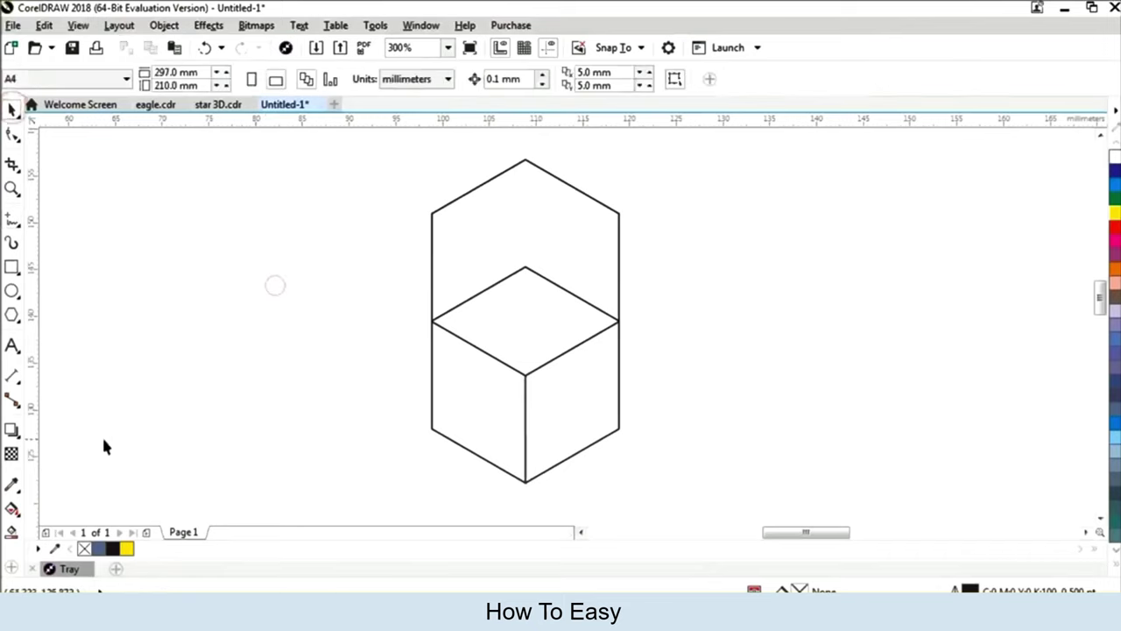
# - Apply Smart Fill in blue-grey to the diamond and the two side faces below it
pyautogui.click(13, 532)
pyautogui.click(536, 333)
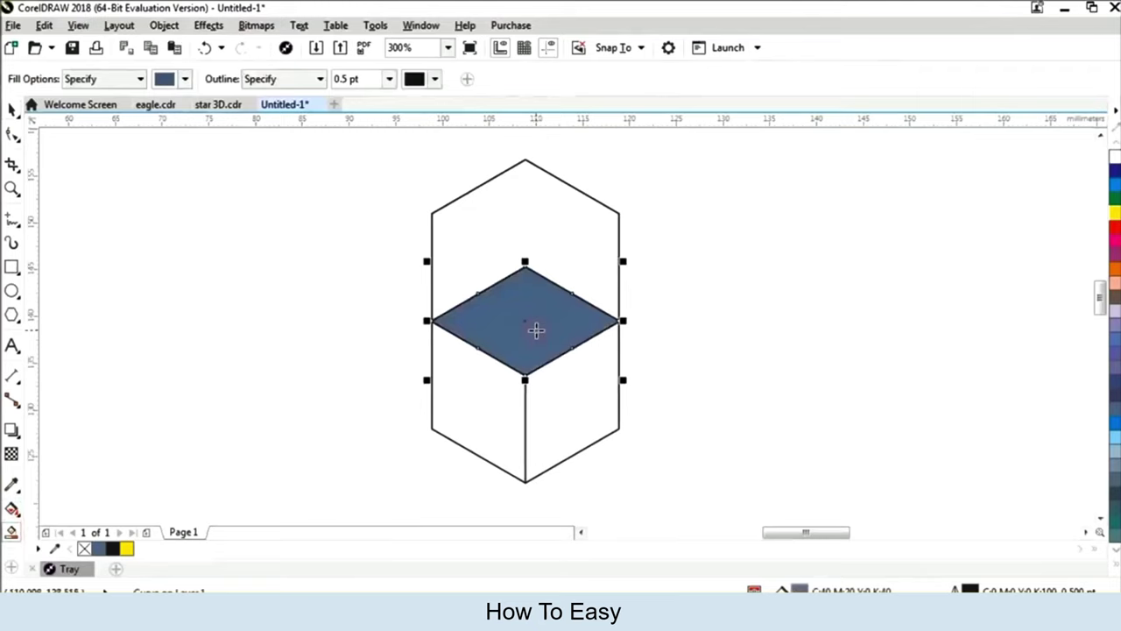
pyautogui.click(492, 378)
pyautogui.click(578, 411)
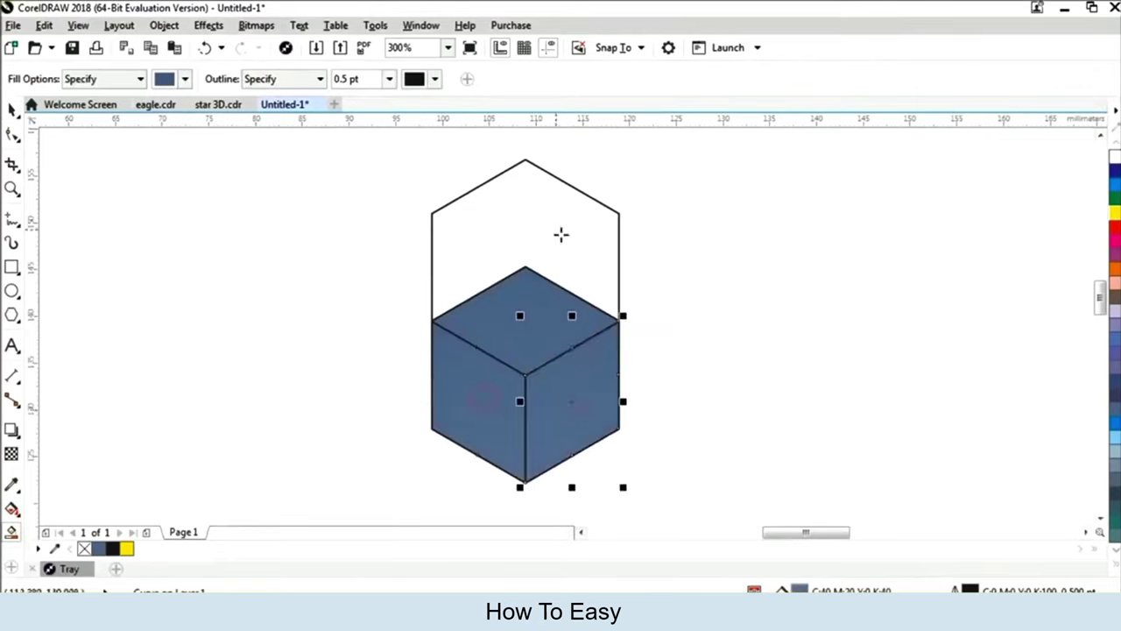
# - Delete the upper hexagon outline, leaving only the cube
pyautogui.click(12, 109)
pyautogui.click(546, 224)
pyautogui.press('Delete')
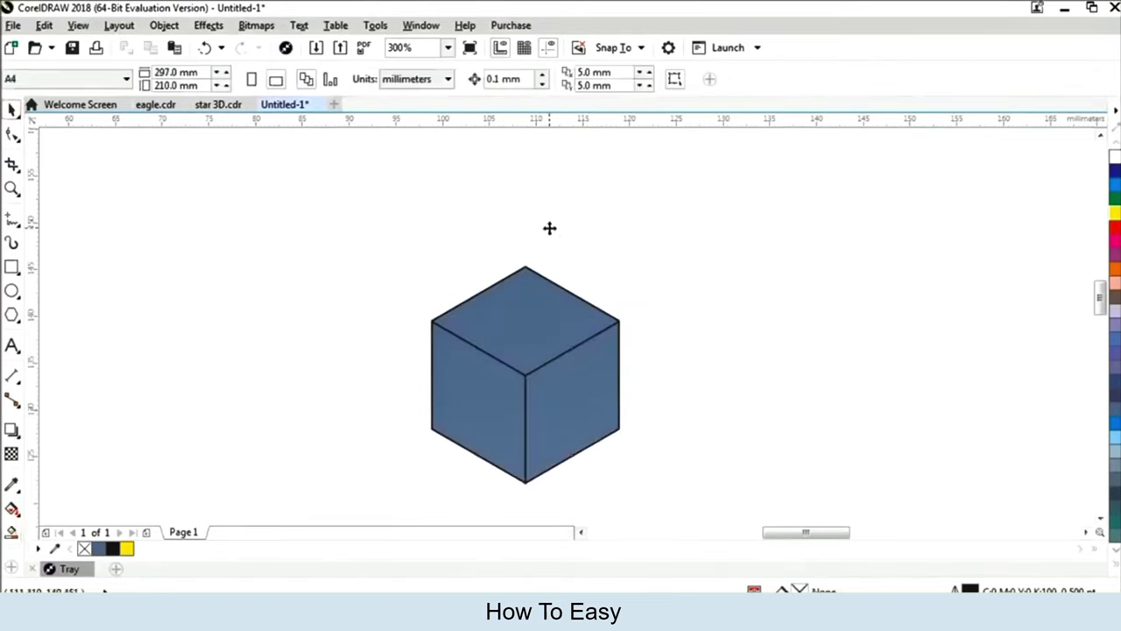
# - Colour the cube's top face yellow and its left face near-black
pyautogui.click(541, 328)
pyautogui.click(1115, 213)
pyautogui.click(482, 393)
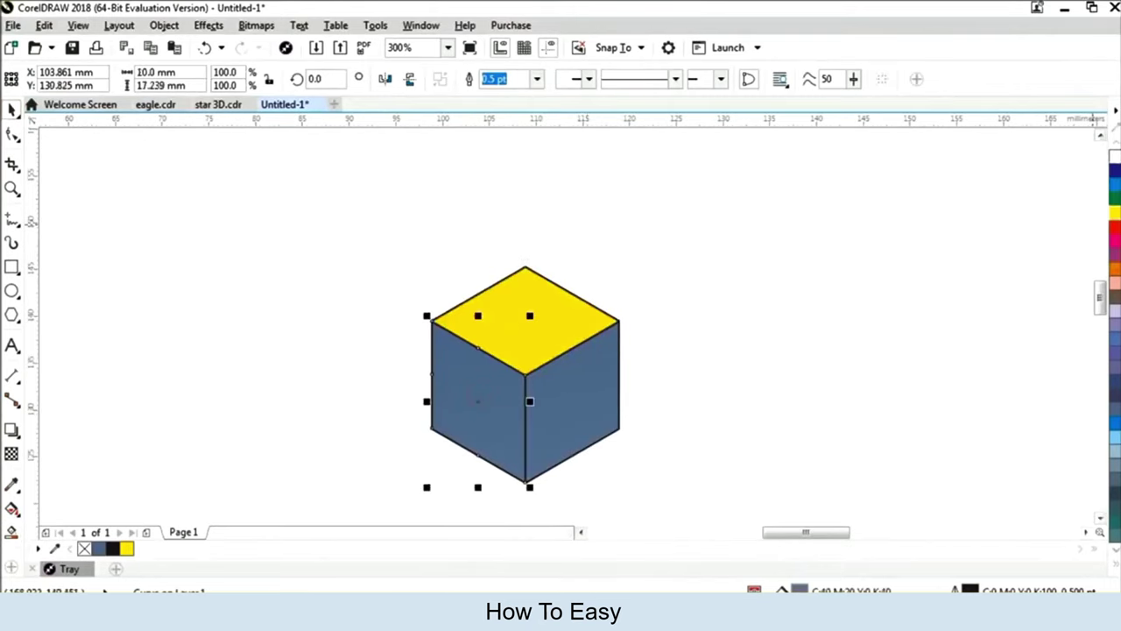
pyautogui.click(1117, 568)
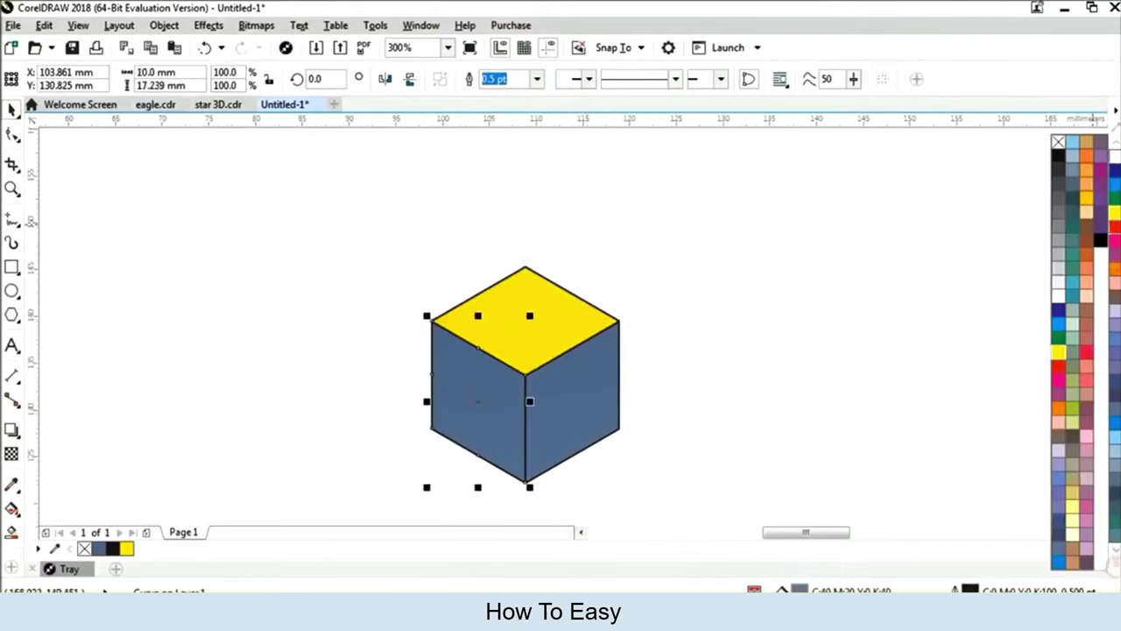
pyautogui.click(1062, 175)
pyautogui.click(776, 390)
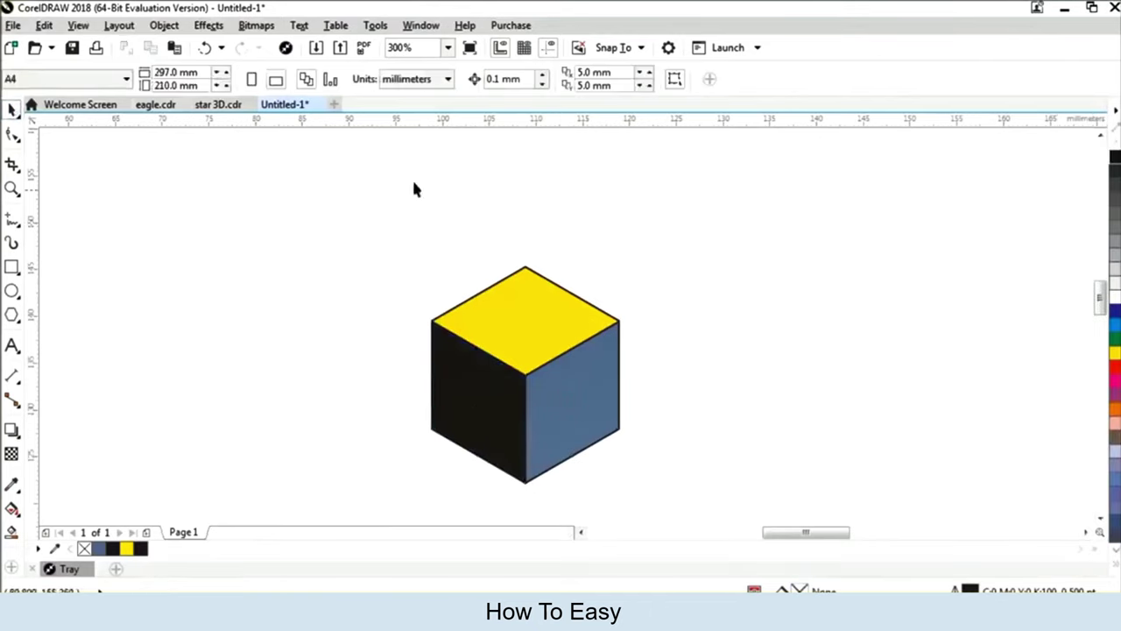
# - Draw a six-sided polygon about 31 mm wide and 35 mm tall beside the cube
pyautogui.scroll(-2, 563, 217)
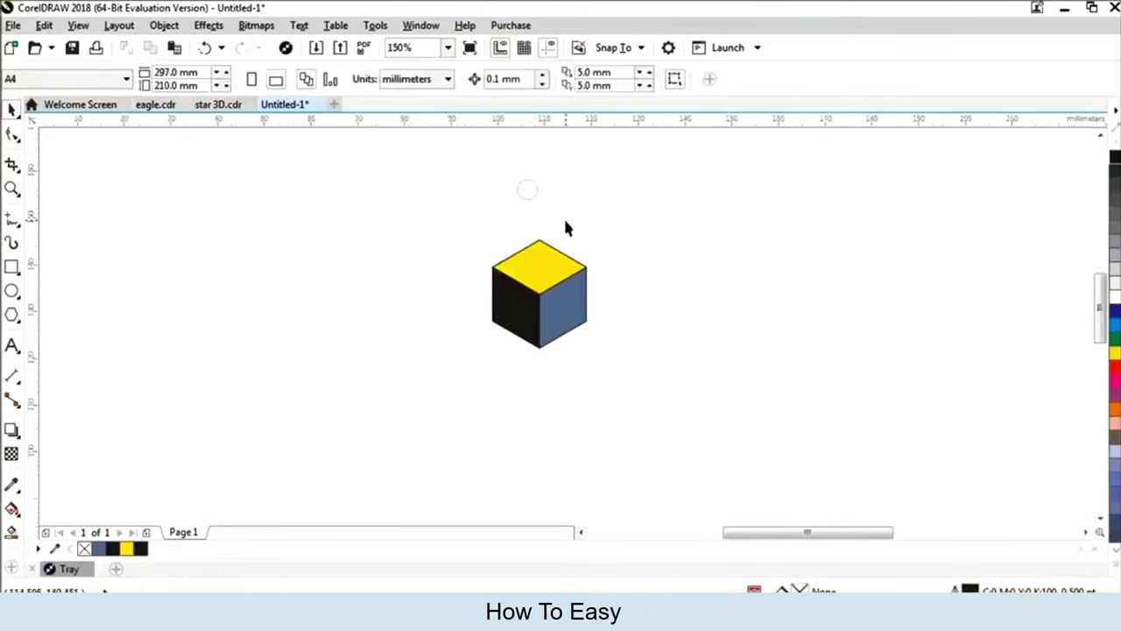
pyautogui.click(11, 315)
pyautogui.moveTo(326, 250); pyautogui.dragTo(442, 422)
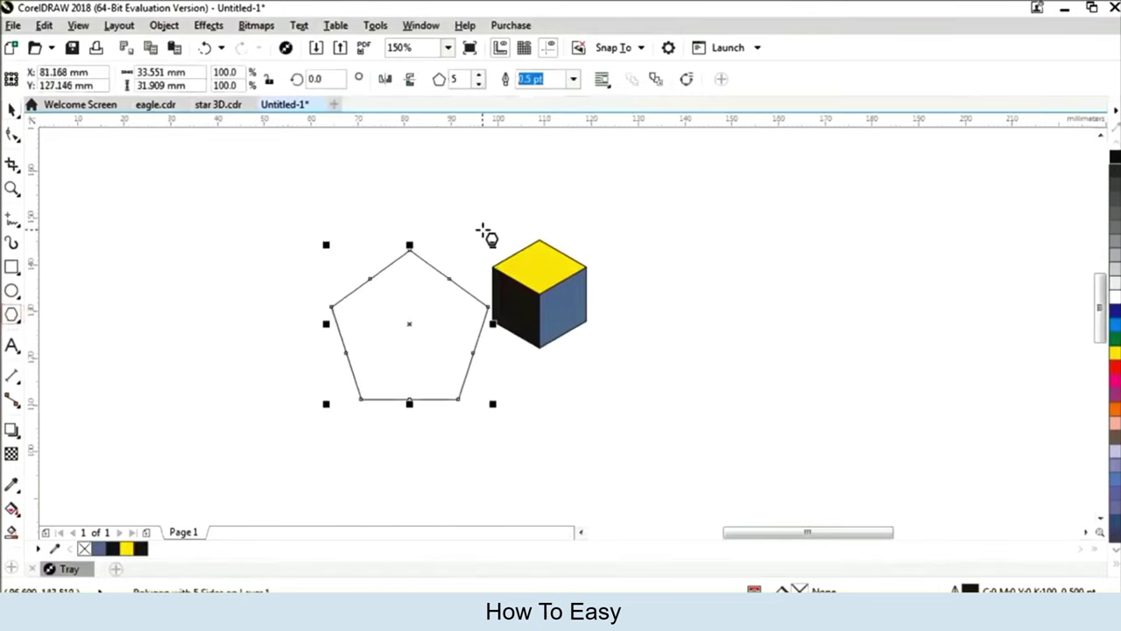
pyautogui.click(478, 75)
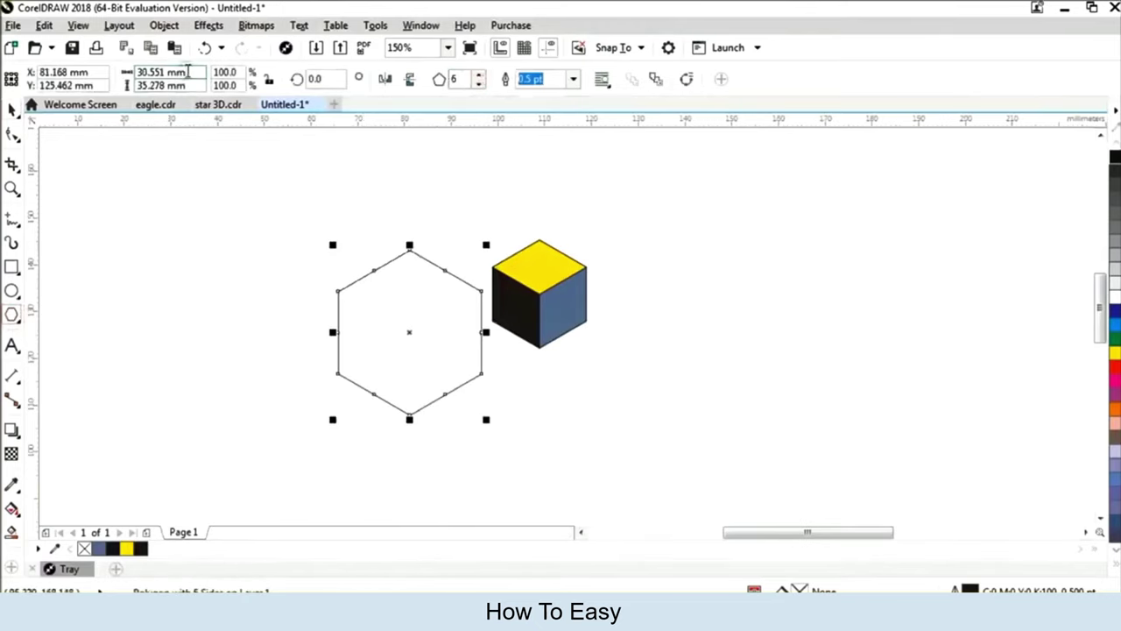
# - Set the new hexagon's width to 50 mm and scale its height to 163.7 %
pyautogui.moveTo(188, 72); pyautogui.dragTo(107, 71)
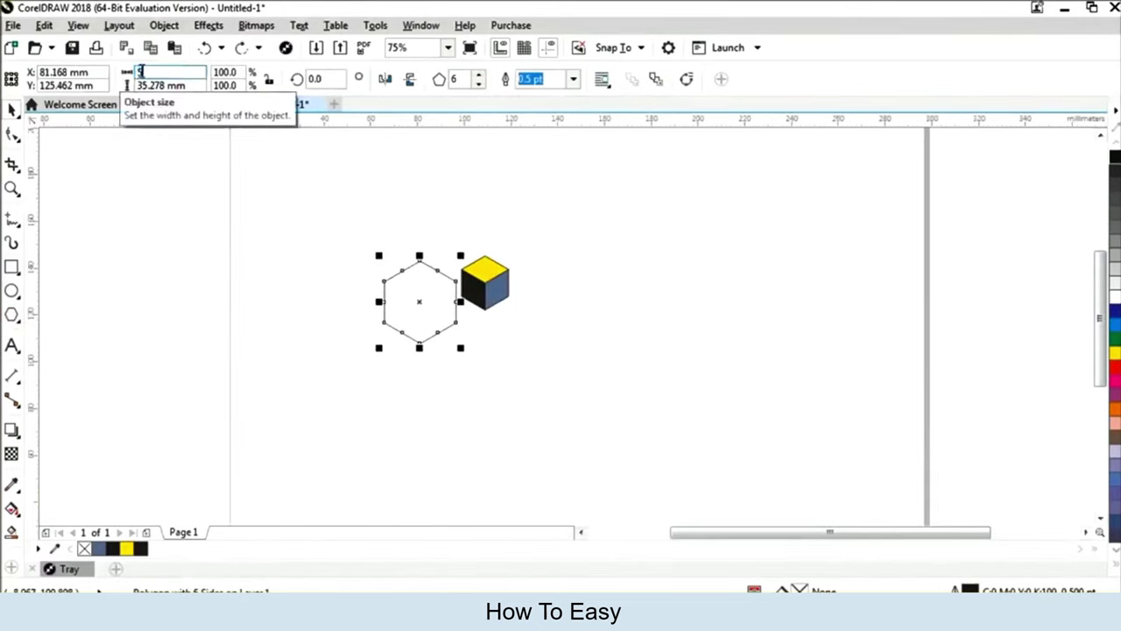
pyautogui.press('Tab')
pyautogui.hotkey('ctrl', 'c')
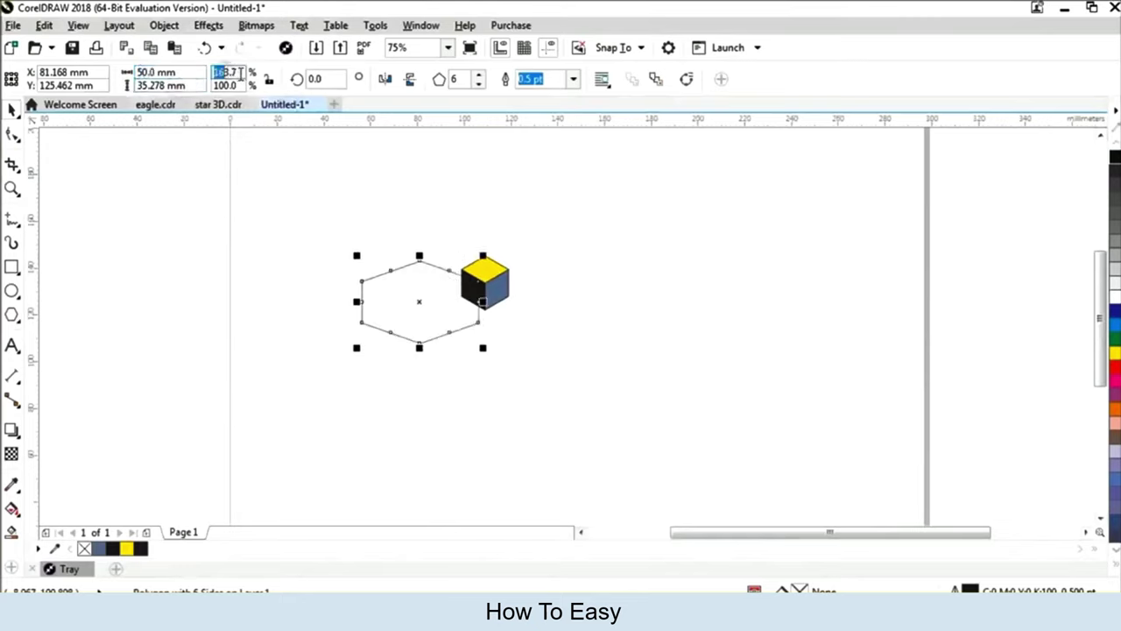
pyautogui.click(229, 85)
pyautogui.hotkey('ctrl', 'v')
pyautogui.click(184, 84)
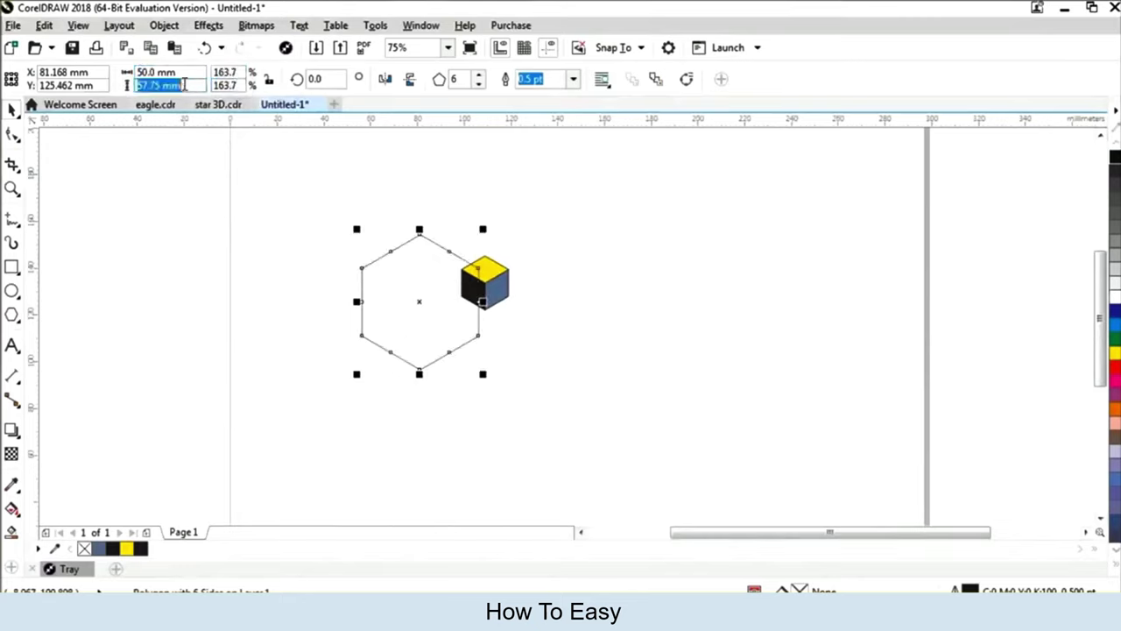
# - Move the large hexagon to the left, clear of the cube
pyautogui.click(376, 219)
pyautogui.moveTo(413, 265); pyautogui.dragTo(371, 268)
pyautogui.scroll(2, 405, 272)
pyautogui.scroll(-2, 675, 322)
# - Group all parts of the cube and move the group into the top corner of the large hexagon
pyautogui.moveTo(765, 394); pyautogui.dragTo(640, 254)
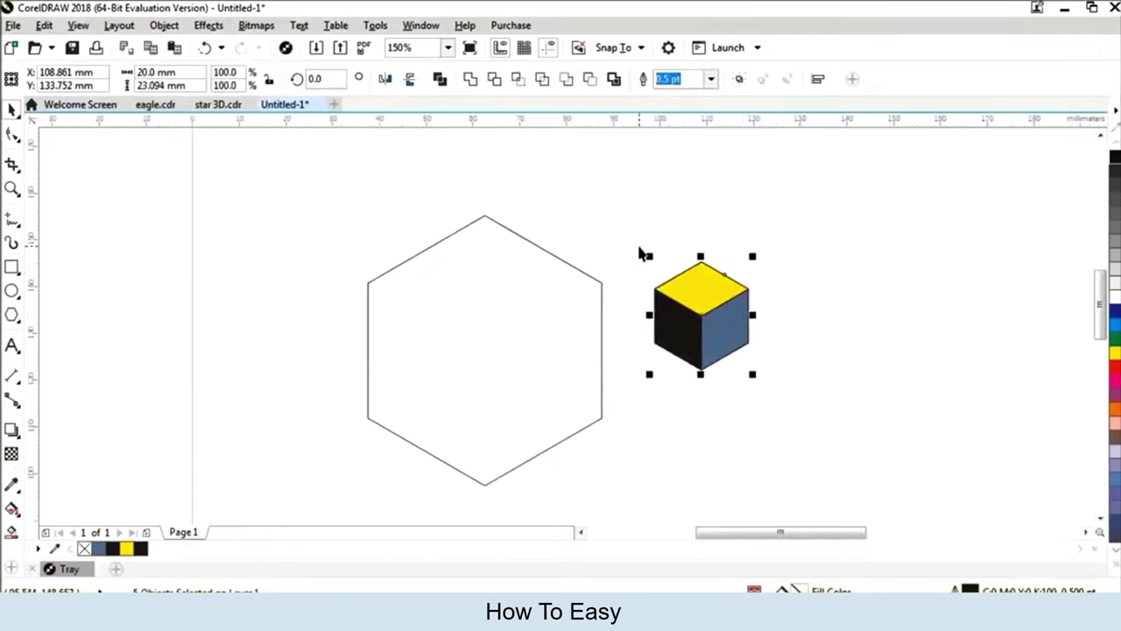
pyautogui.hotkey('ctrl', 'g')
pyautogui.moveTo(674, 311); pyautogui.dragTo(478, 263)
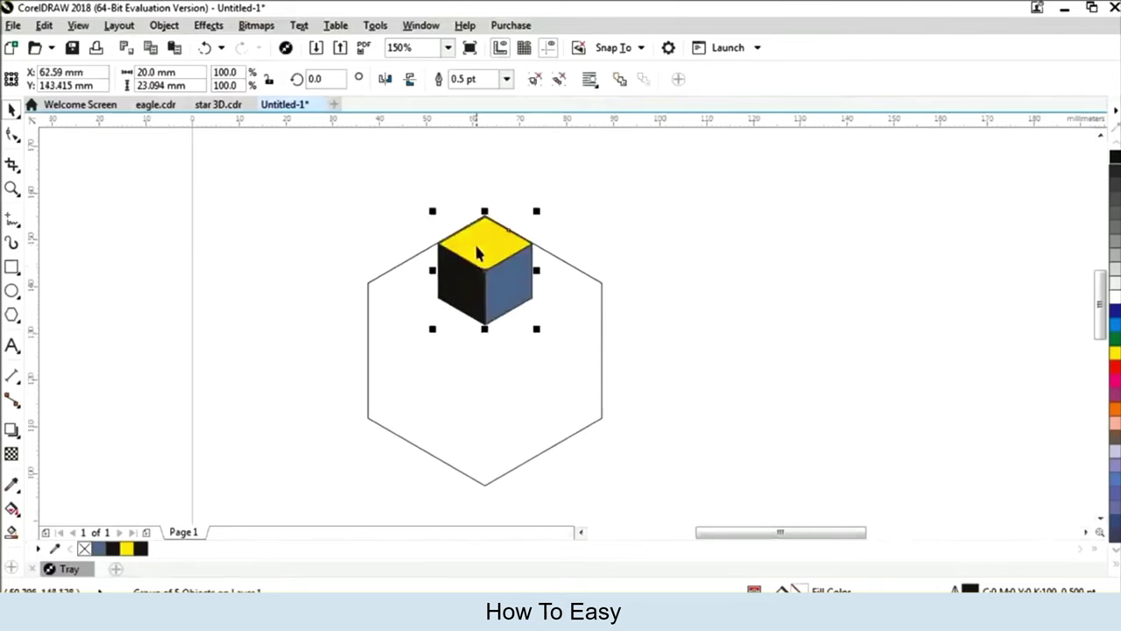
# - Select the large hexagon behind the cube and nudge its top corner into line with the cube's top corner
pyautogui.scroll(3, 480, 246)
pyautogui.scroll(-3, 571, 308)
pyautogui.scroll(3, 580, 293)
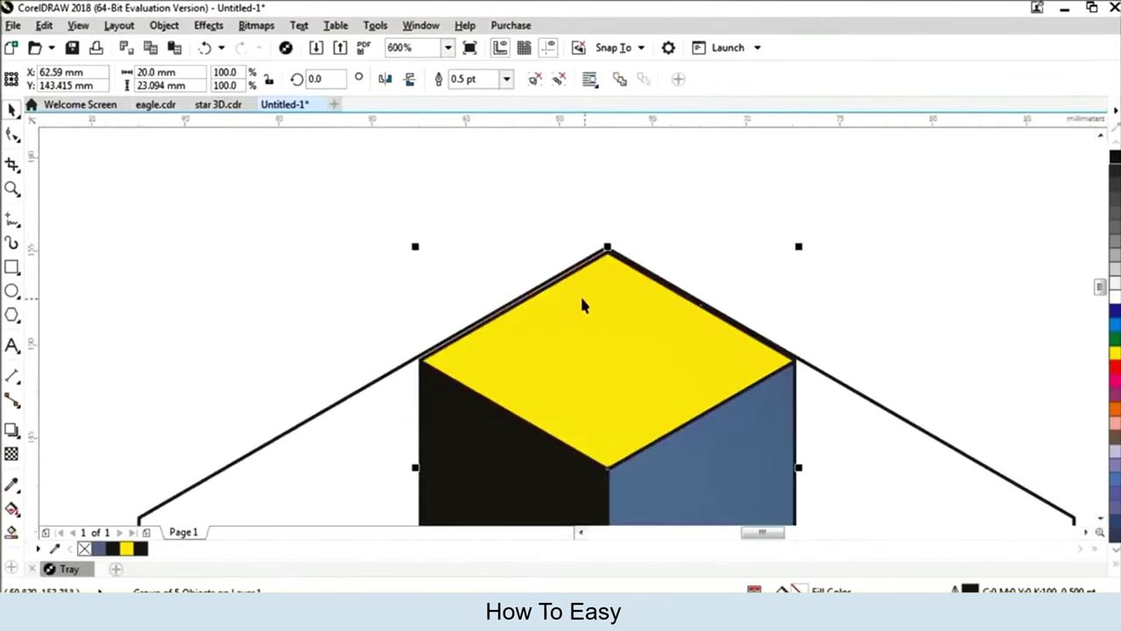
pyautogui.keyDown('alt'); pyautogui.click(612, 310); pyautogui.keyUp('alt')
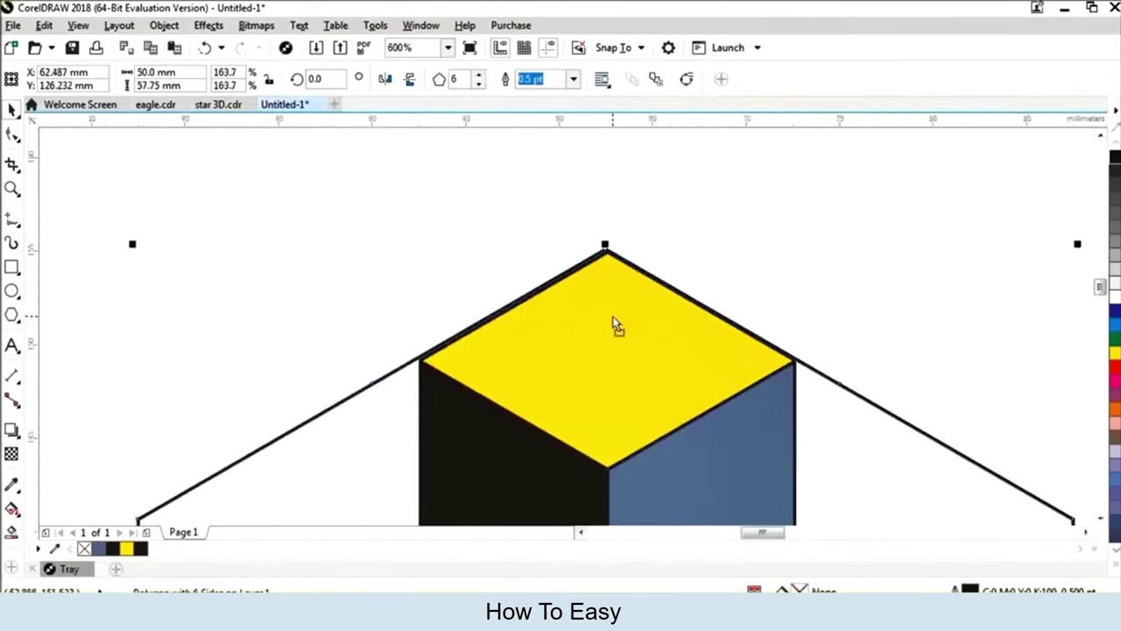
pyautogui.scroll(1, 610, 317)
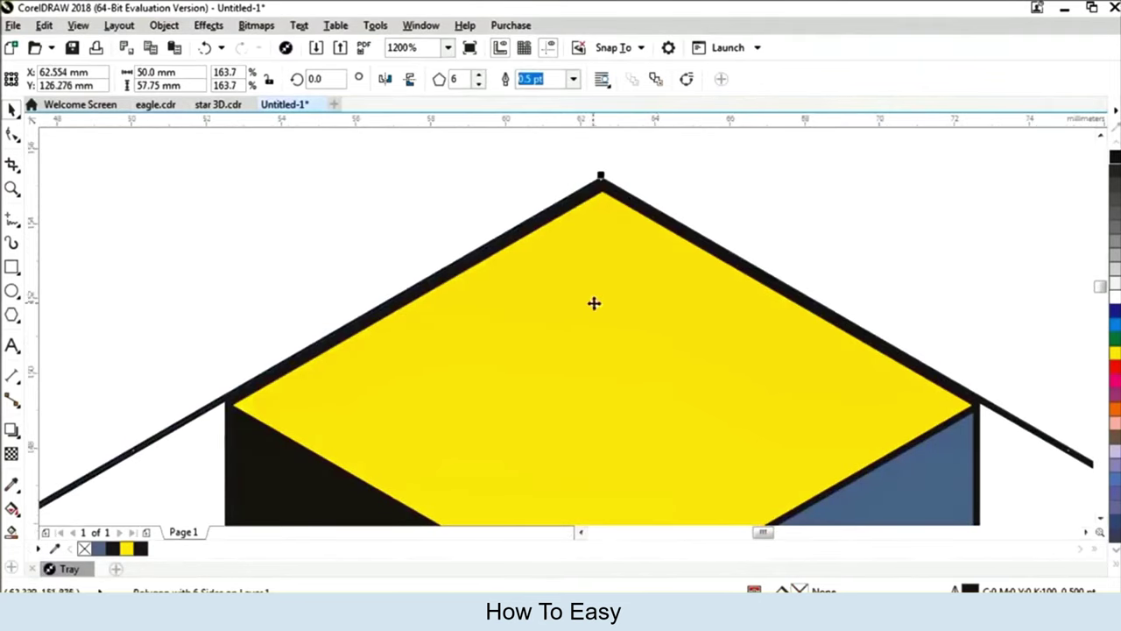
pyautogui.scroll(-1, 564, 194)
pyautogui.scroll(-1, 563, 196)
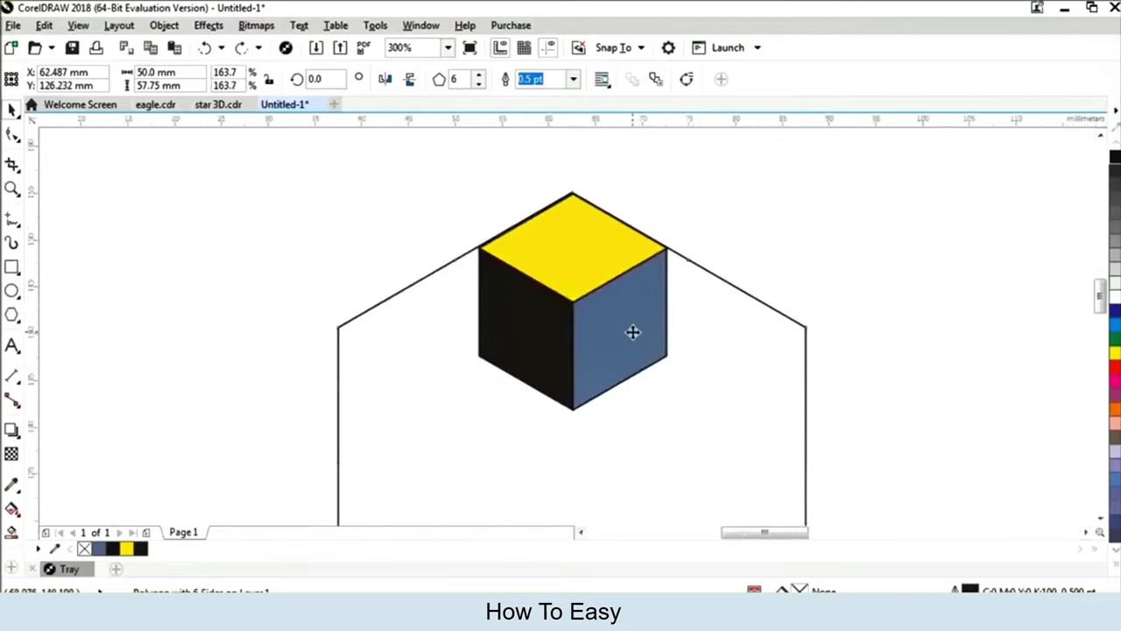
# - Duplicate the cube group into the other five corners of the large hexagon to form a ring of six cubes
pyautogui.click(634, 331)
pyautogui.scroll(-1, 549, 276)
pyautogui.click(726, 233)
pyautogui.click(571, 288)
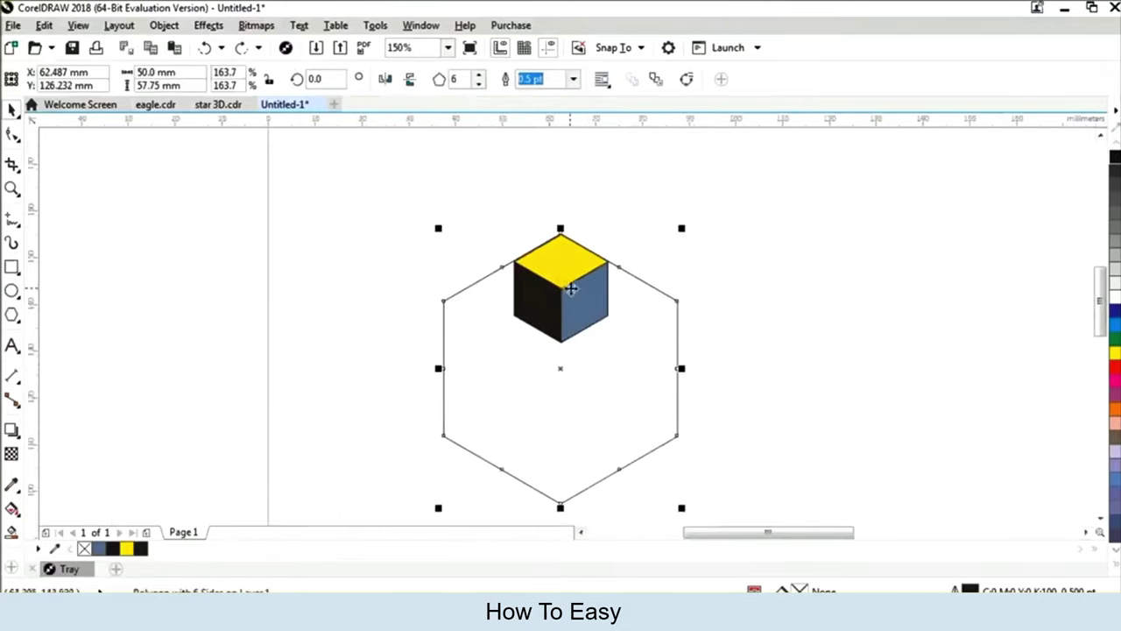
pyautogui.click(485, 210)
pyautogui.moveTo(476, 215); pyautogui.dragTo(628, 381)
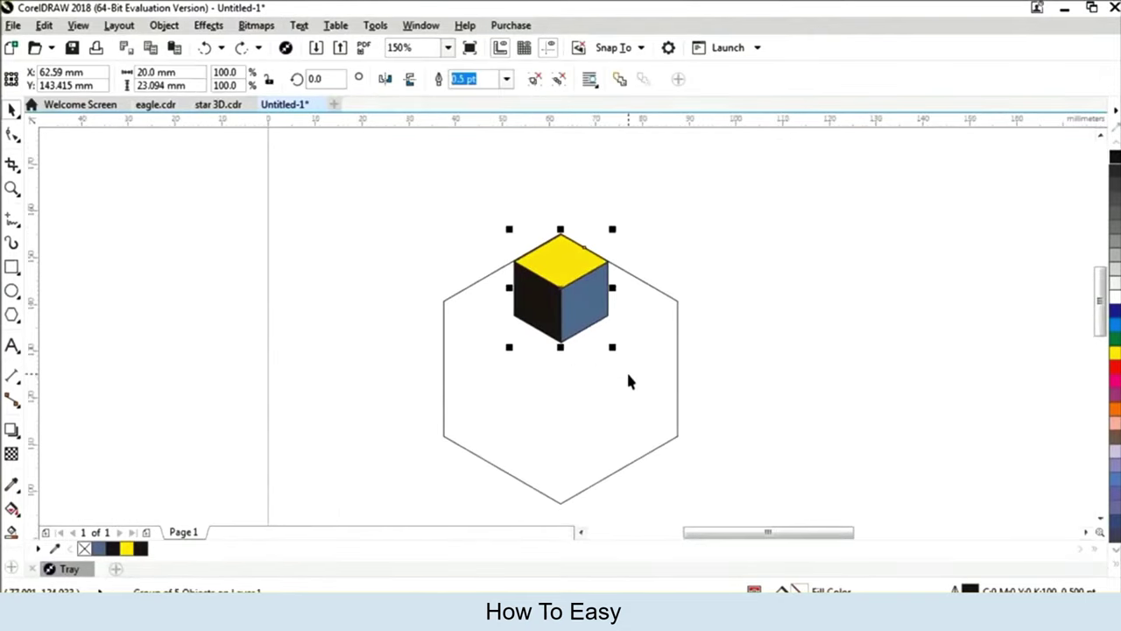
pyautogui.moveTo(581, 296); pyautogui.dragTo(505, 349)
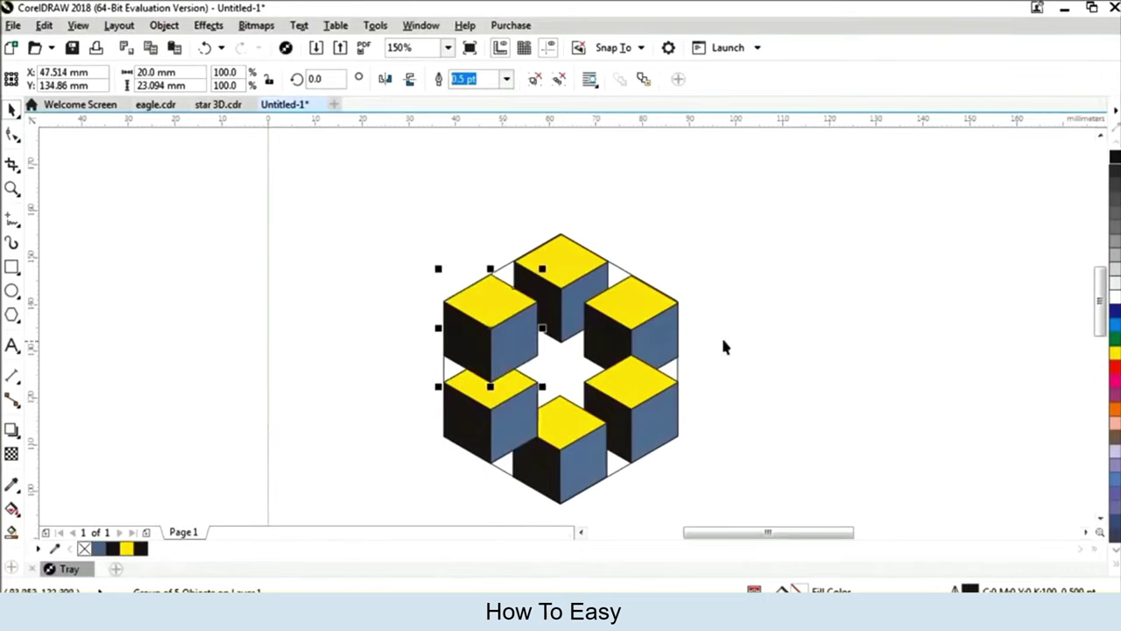
# - Bring the topmost cube in front of its two neighbouring cubes
pyautogui.click(776, 348)
pyautogui.scroll(-2, 616, 301)
pyautogui.scroll(2, 616, 301)
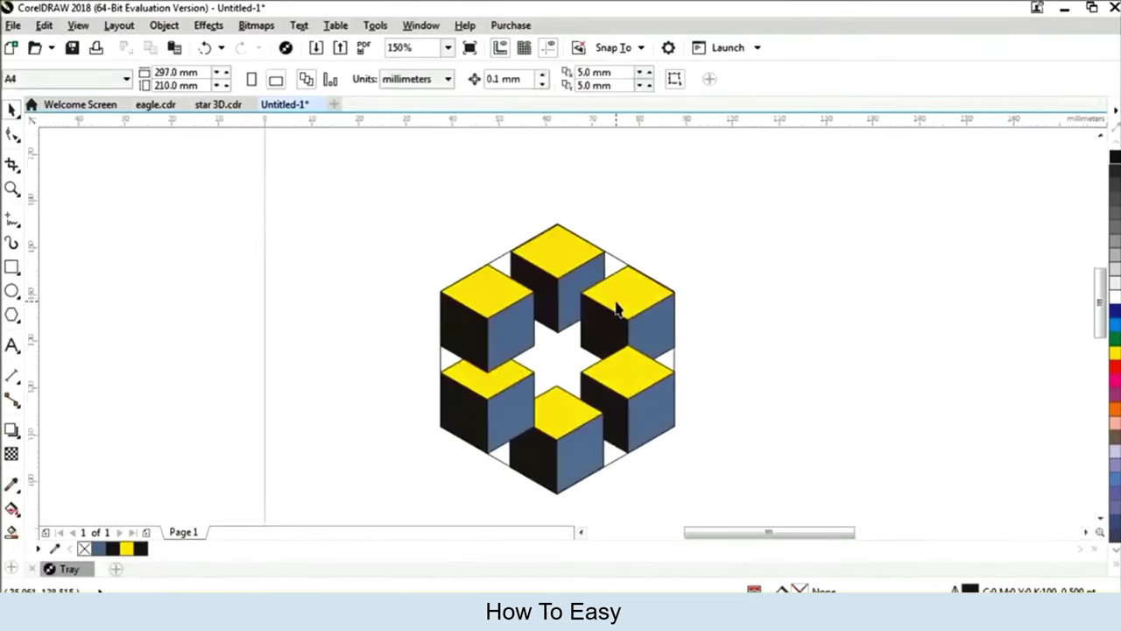
pyautogui.scroll(-2, 618, 308)
pyautogui.scroll(2, 607, 324)
pyautogui.click(573, 277)
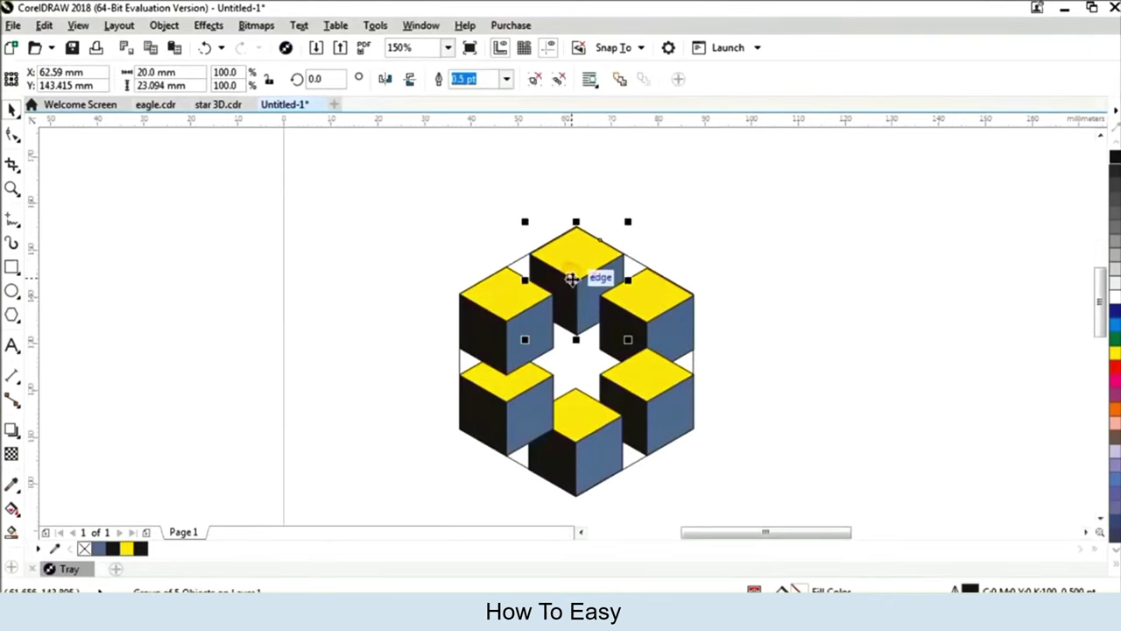
pyautogui.click(752, 283)
# - Cut the upper-right cube and paste it in place in front of its neighbouring cubes
pyautogui.click(663, 304)
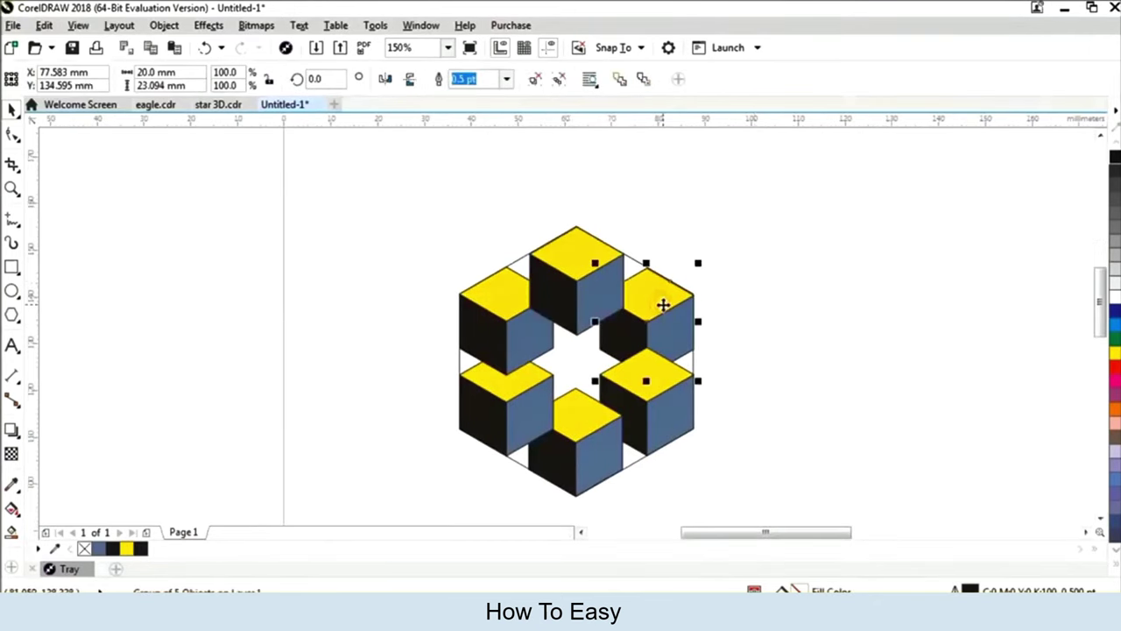
pyautogui.hotkey('ctrl', 'x')
pyautogui.hotkey('ctrl', 'v')
pyautogui.click(763, 333)
pyautogui.click(762, 332)
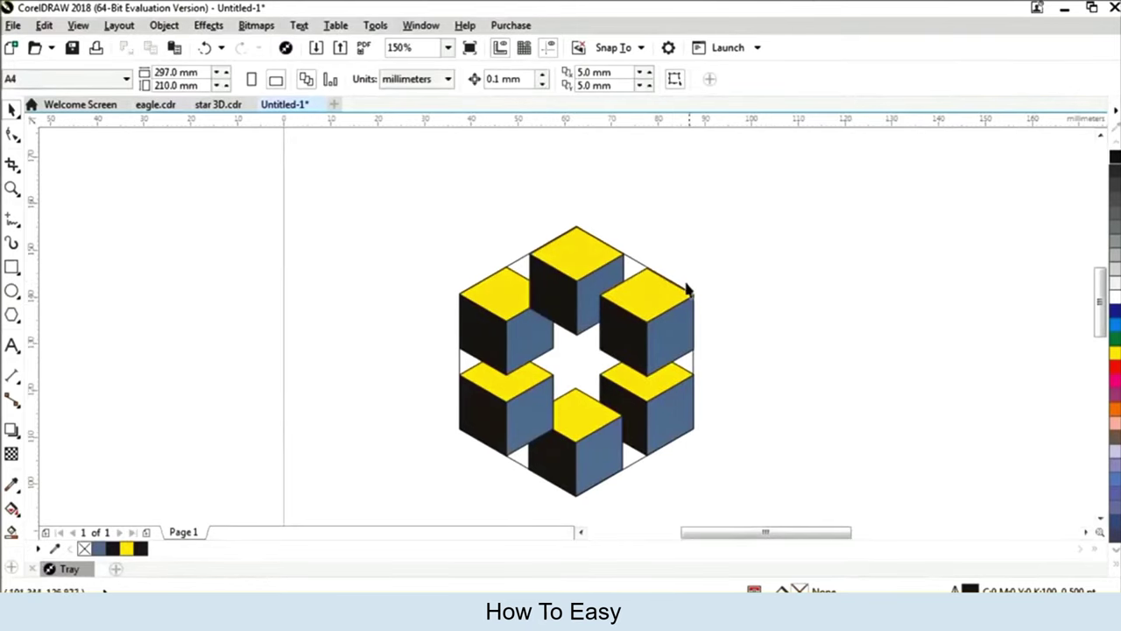
# - Delete the large hexagon outline behind the ring of cubes
pyautogui.scroll(-4, 670, 286)
pyautogui.scroll(4, 688, 296)
pyautogui.scroll(-2, 666, 287)
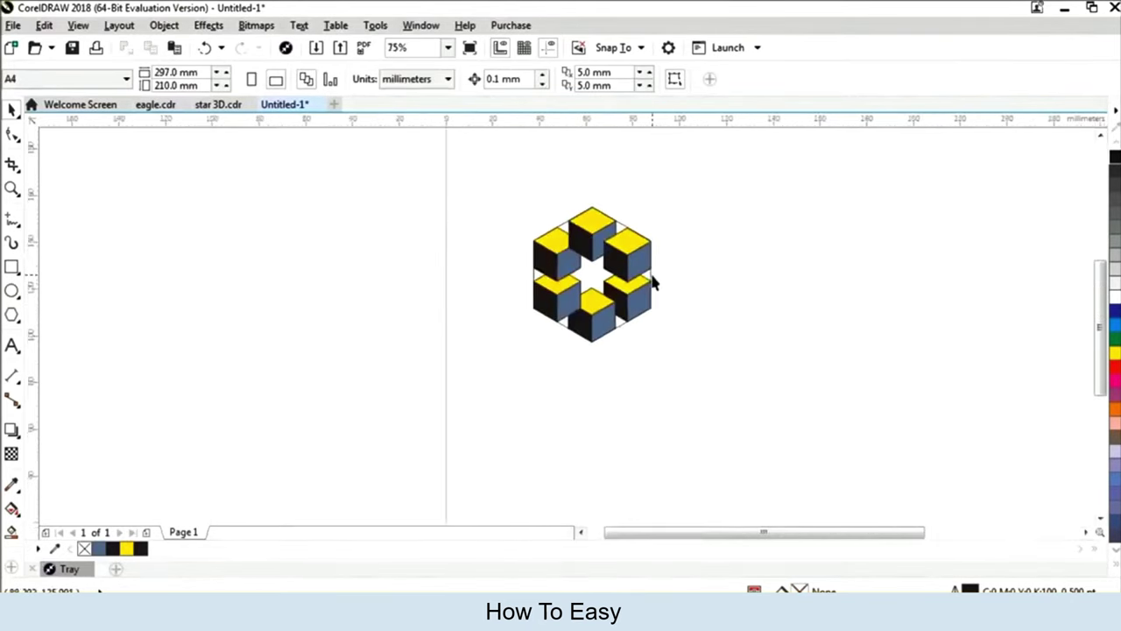
pyautogui.click(651, 279)
pyautogui.press('Delete')
pyautogui.scroll(1, 658, 200)
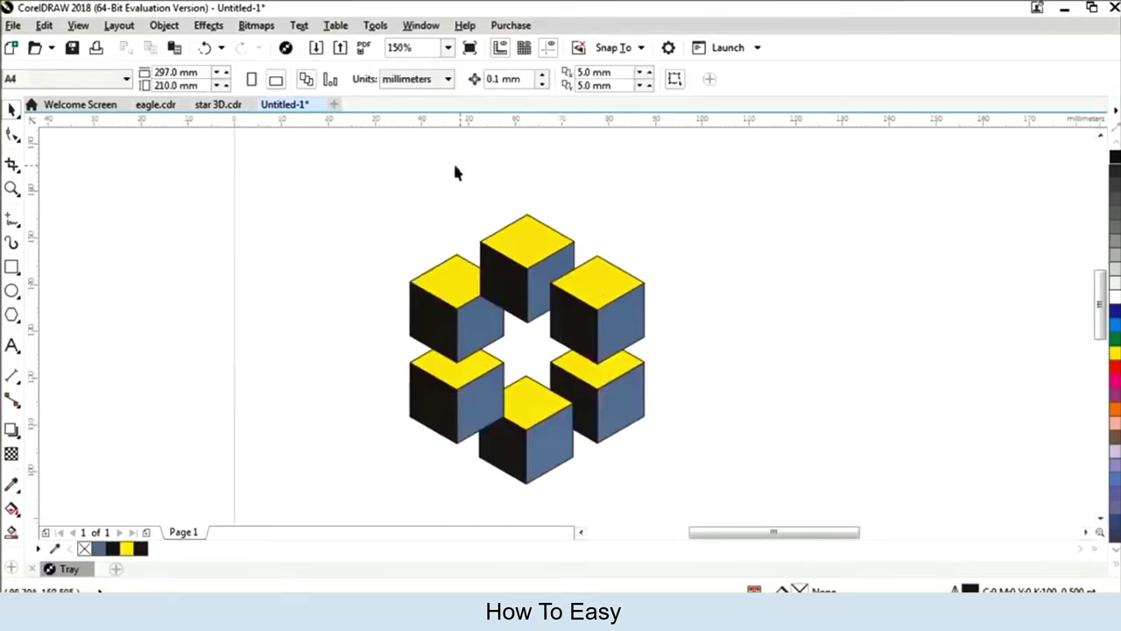
# - Select all six cubes and remove their outlines
pyautogui.moveTo(629, 442); pyautogui.dragTo(695, 496)
pyautogui.rightClick(85, 549)
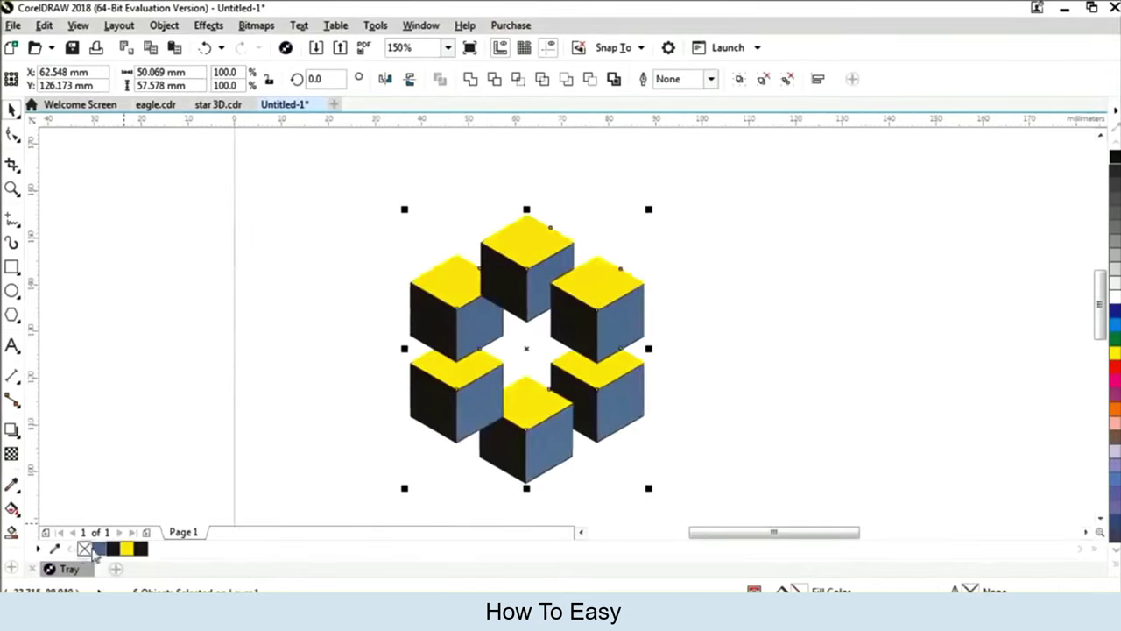
pyautogui.click(395, 303)
pyautogui.scroll(-4, 395, 303)
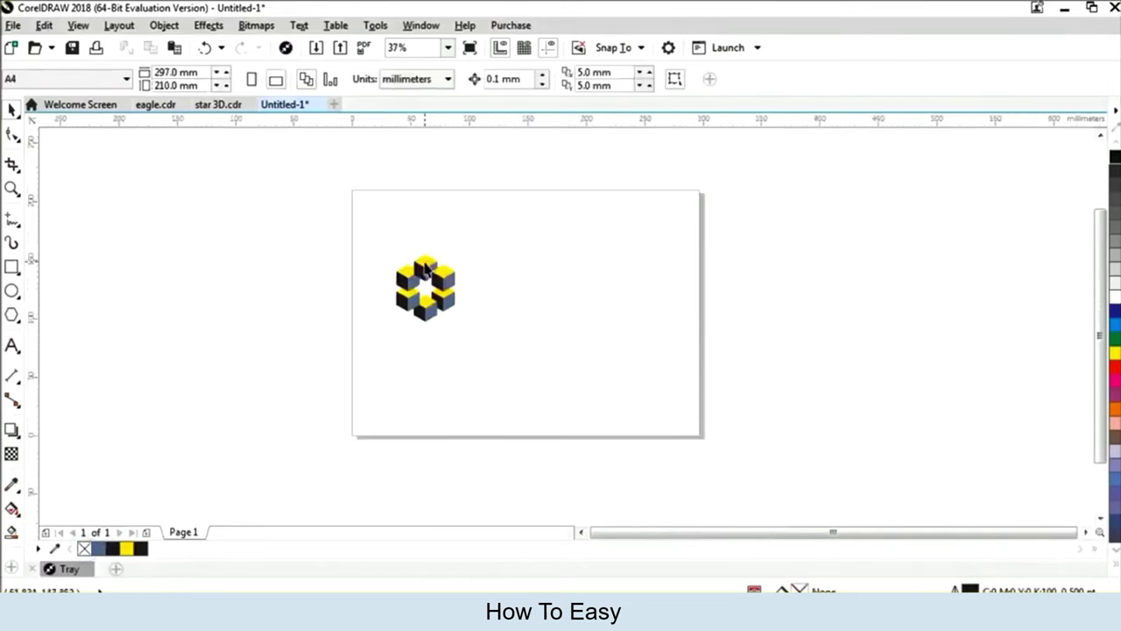
# - Draw a background rectangle about 246 × 141 mm around the cubes and fill it with cyan
pyautogui.click(12, 270)
pyautogui.click(49, 265)
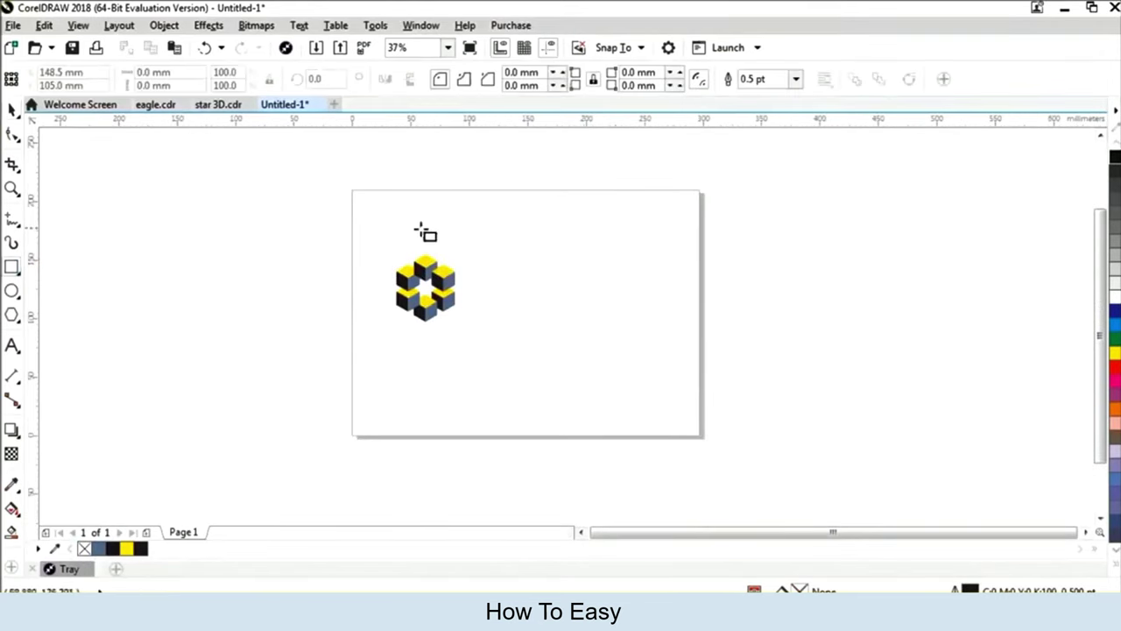
pyautogui.moveTo(393, 219)
pyautogui.mouseDown()
pyautogui.moveTo(634, 395)
pyautogui.moveTo(689, 388)
pyautogui.moveTo(680, 384)
pyautogui.mouseUp()
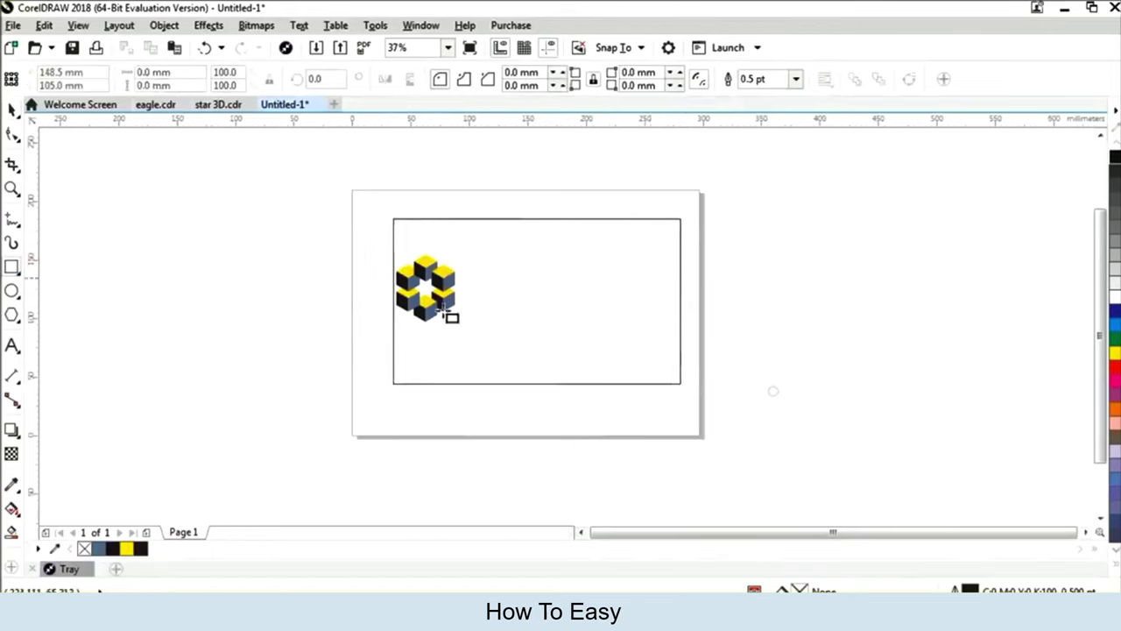
pyautogui.click(1115, 325)
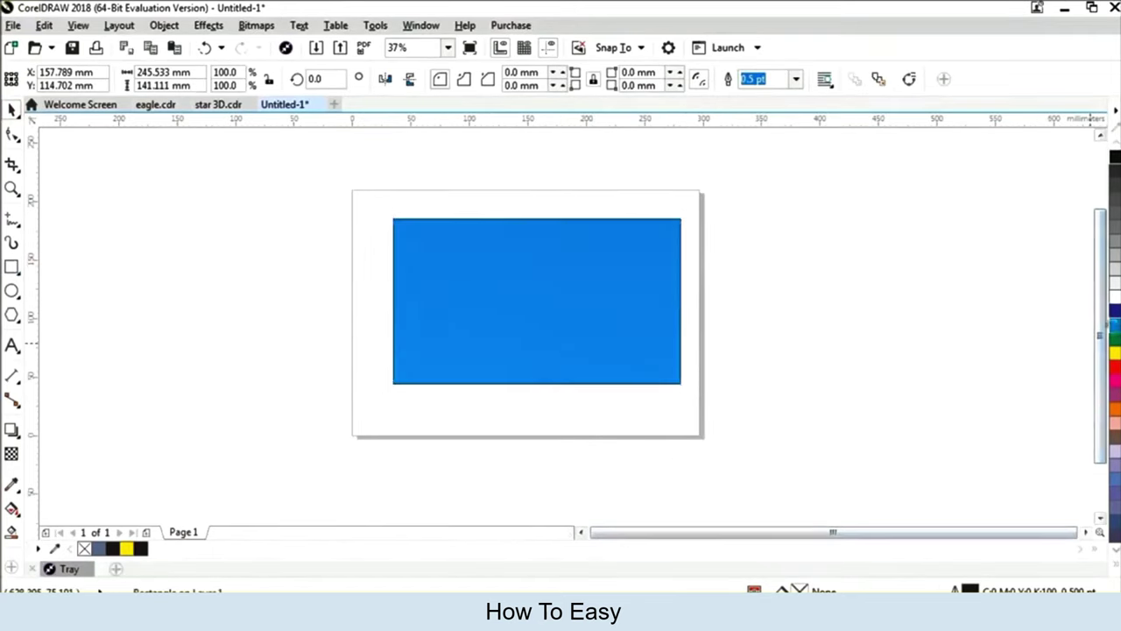
# - Change the rectangle's fill to a vertical linear fountain fill fading from blue at the top to white at the bottom
pyautogui.doubleClick(798, 589)
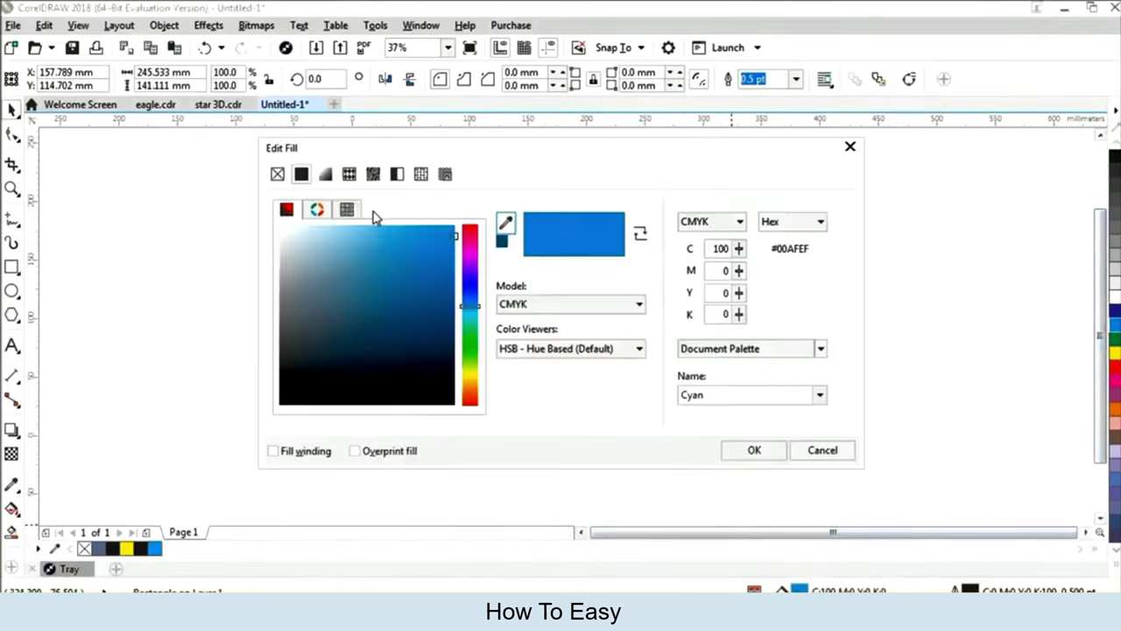
pyautogui.click(325, 174)
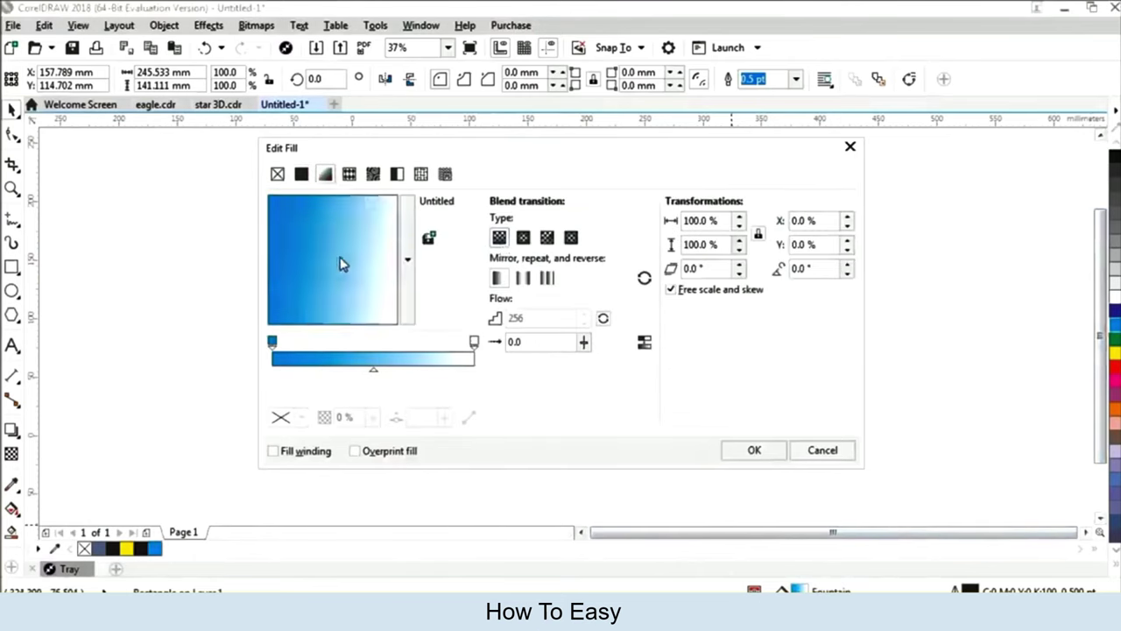
pyautogui.moveTo(342, 264); pyautogui.dragTo(333, 318)
pyautogui.click(743, 450)
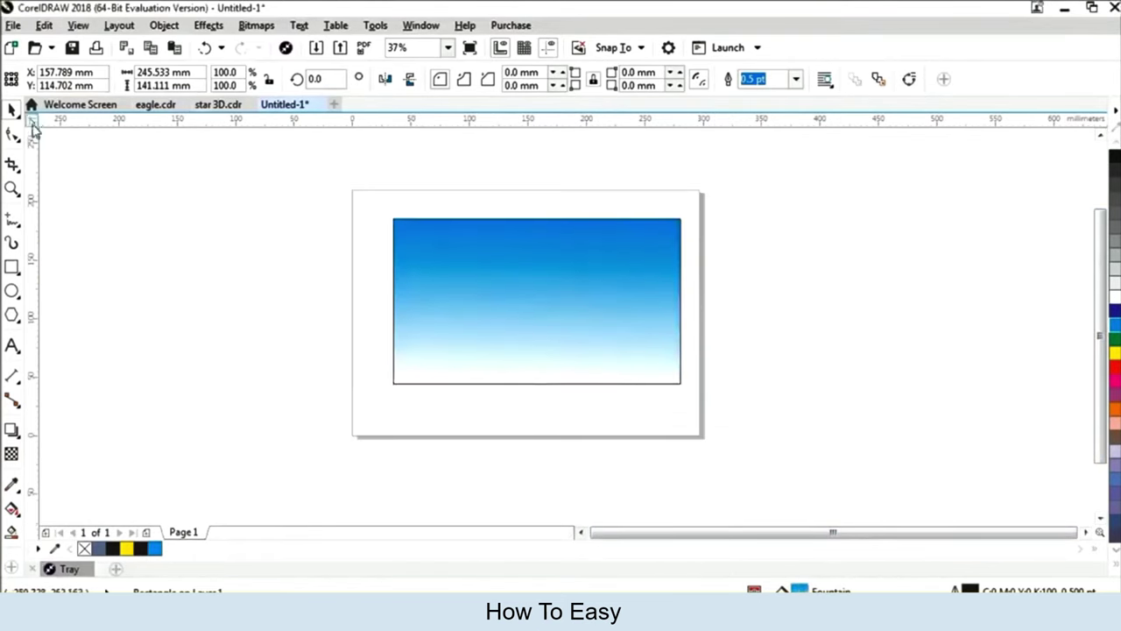
# - Bring the six cubes in front of the gradient rectangle and group them
pyautogui.moveTo(323, 168); pyautogui.dragTo(599, 382)
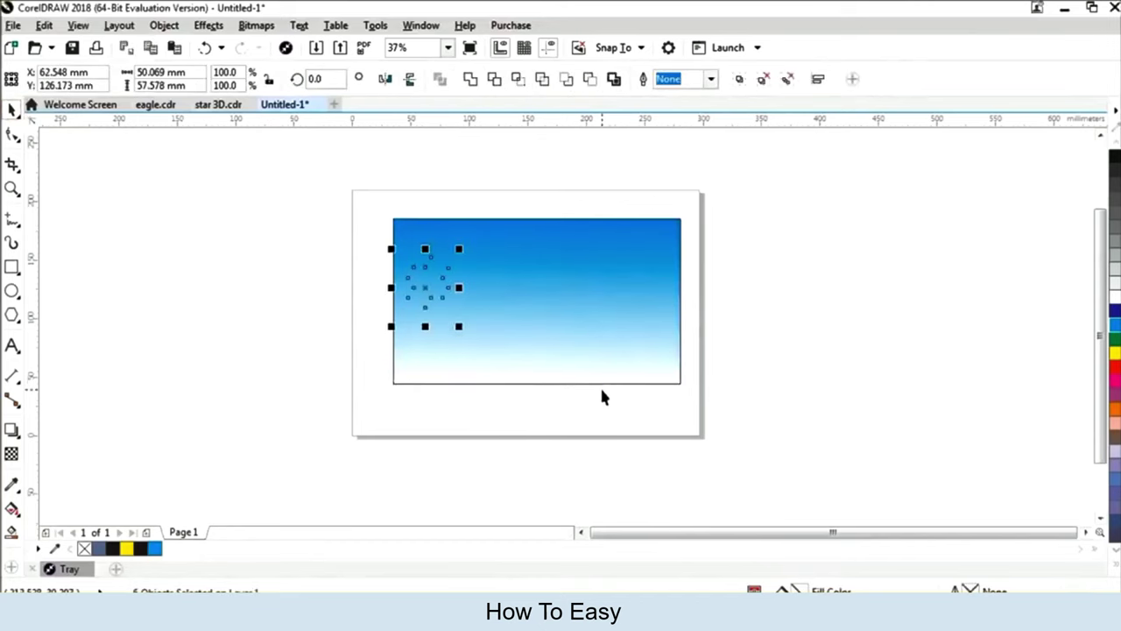
pyautogui.click(457, 315)
pyautogui.moveTo(330, 228); pyautogui.dragTo(515, 353)
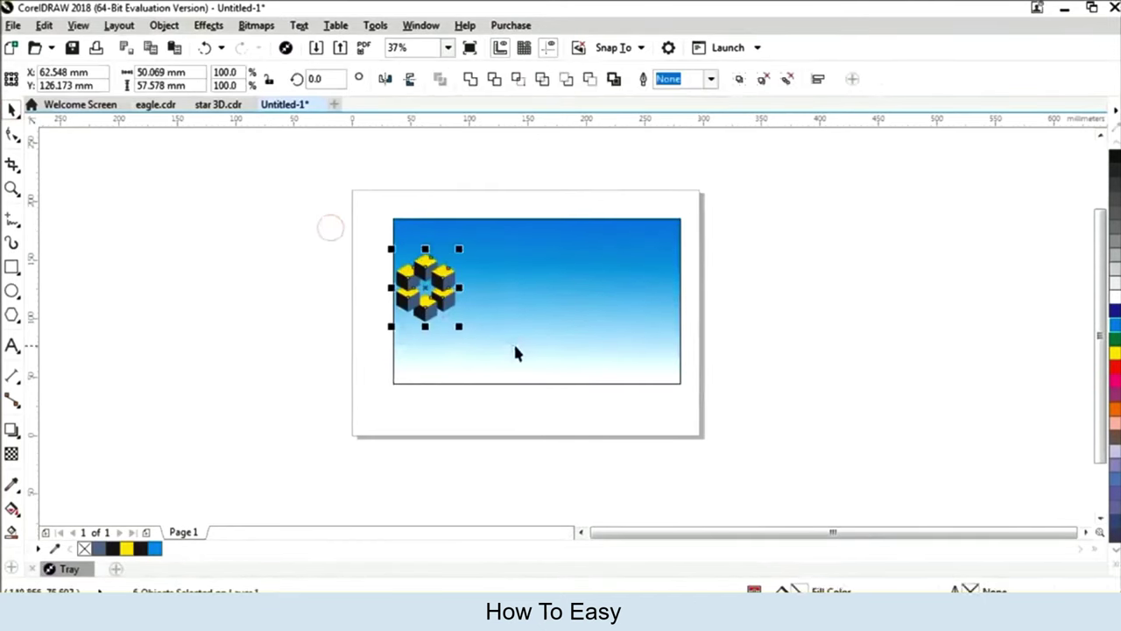
pyautogui.hotkey('ctrl', 'g')
# - Enlarge the cube group to about 112 × 129 mm and place it in the middle of the gradient rectangle
pyautogui.moveTo(459, 326); pyautogui.dragTo(515, 382)
pyautogui.moveTo(477, 307); pyautogui.dragTo(571, 299)
pyautogui.moveTo(473, 231)
pyautogui.mouseDown()
pyautogui.moveTo(418, 219)
pyautogui.moveTo(461, 222)
pyautogui.mouseUp()
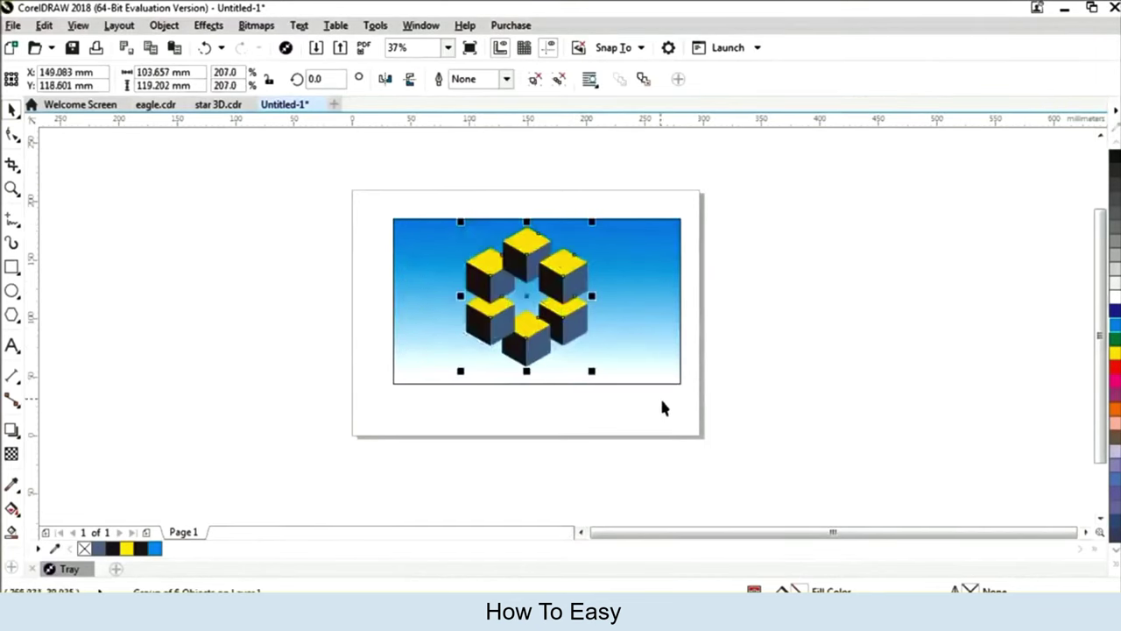
pyautogui.scroll(2, 662, 407)
pyautogui.moveTo(525, 341); pyautogui.dragTo(548, 362)
pyautogui.scroll(-2, 585, 389)
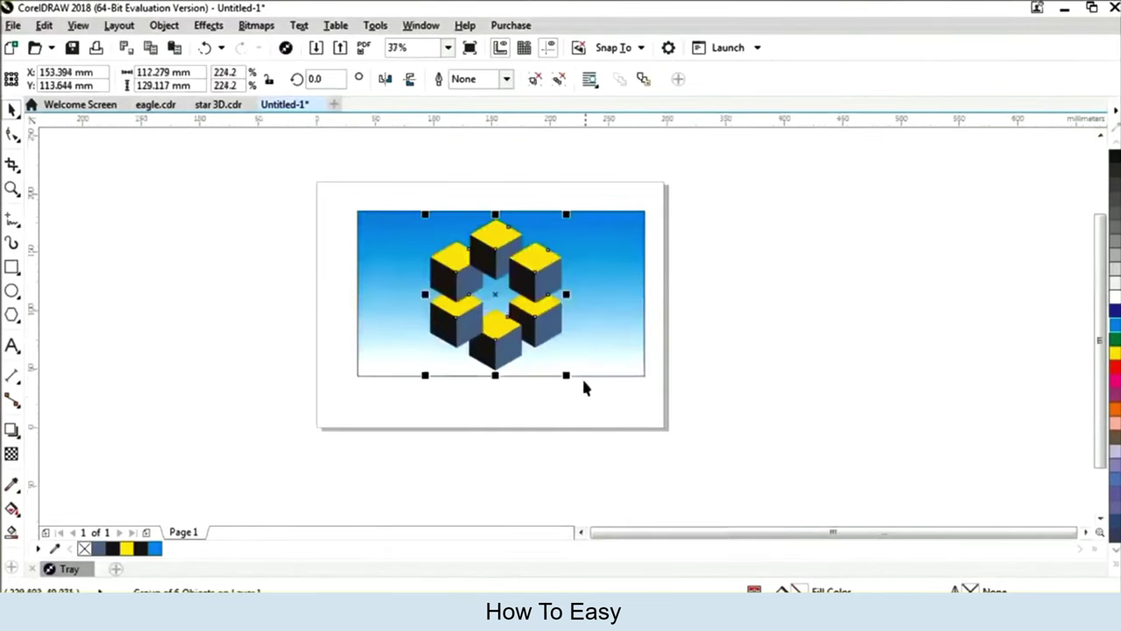
pyautogui.click(753, 295)
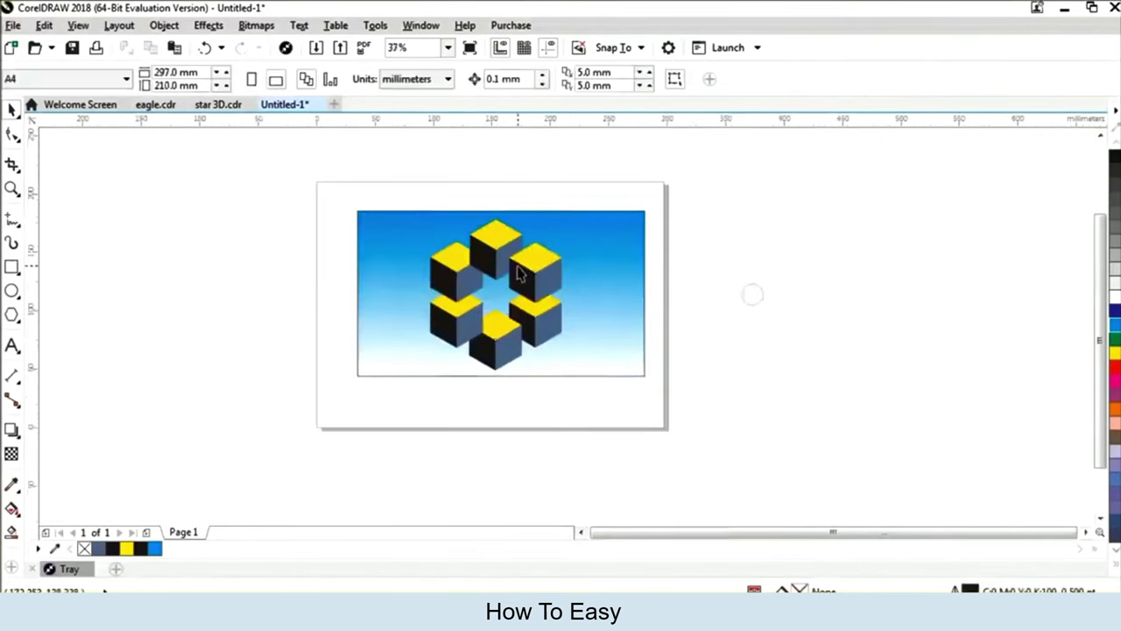
# - Add the artistic text "3D EFFECT" in the upper-left area of the gradient background
pyautogui.click(14, 346)
pyautogui.click(384, 232)
pyautogui.scroll(4, 386, 246)
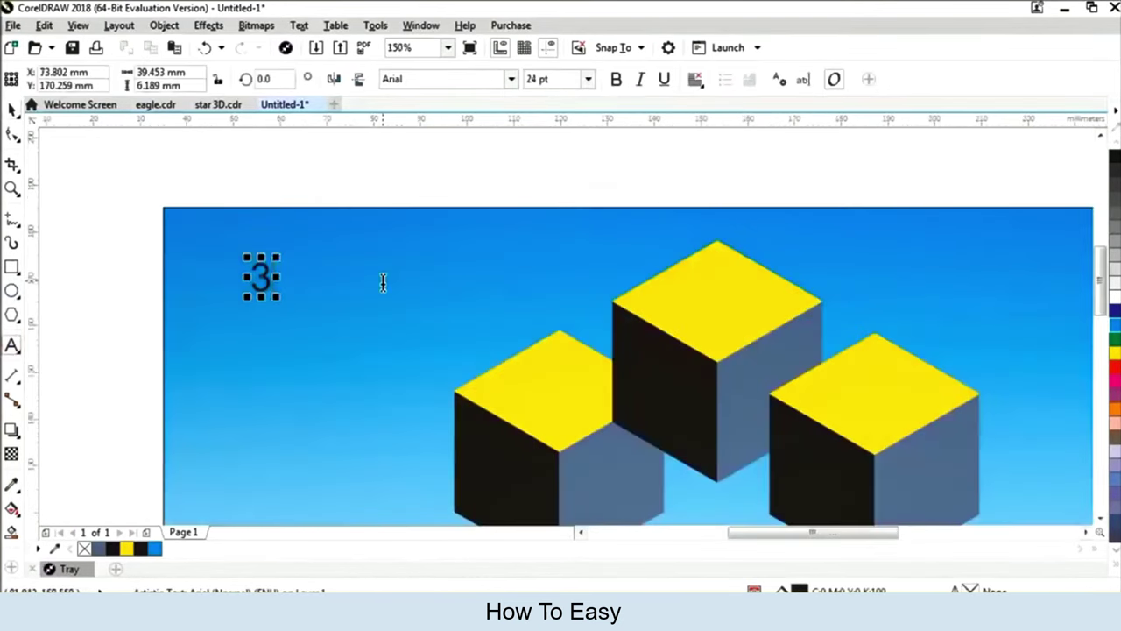
pyautogui.write('3D E')
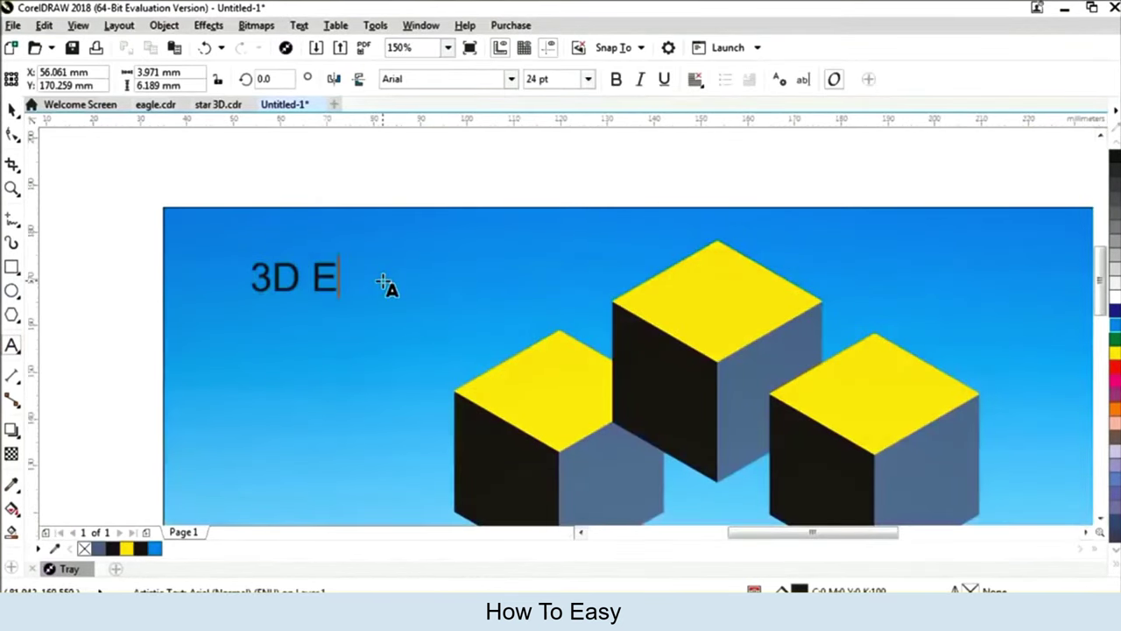
pyautogui.write('FFECT')
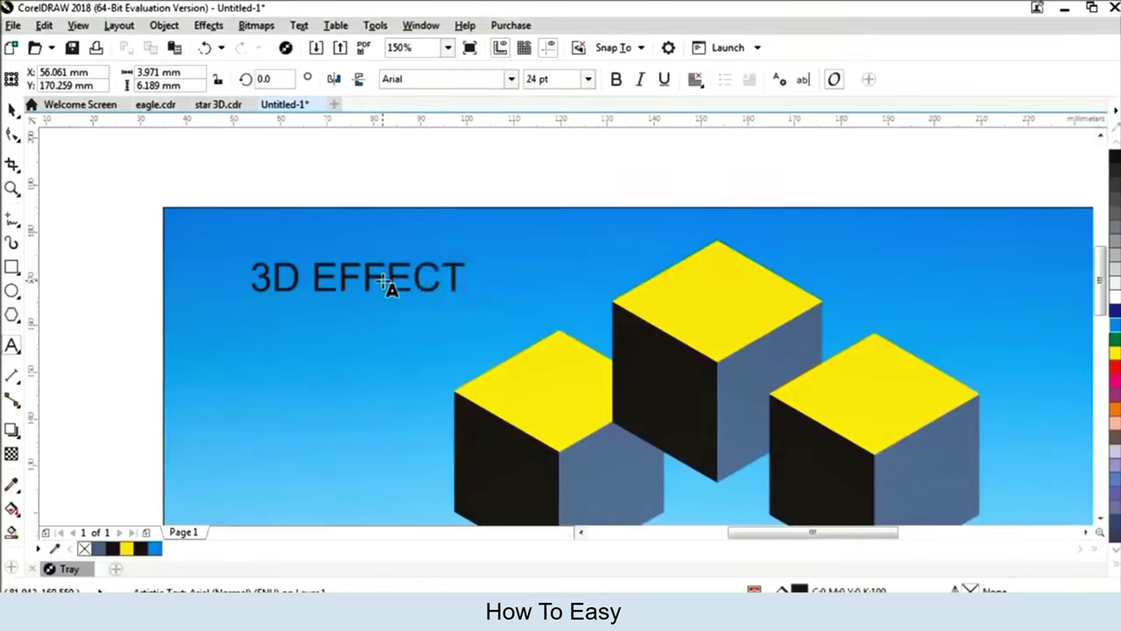
pyautogui.press('Escape')
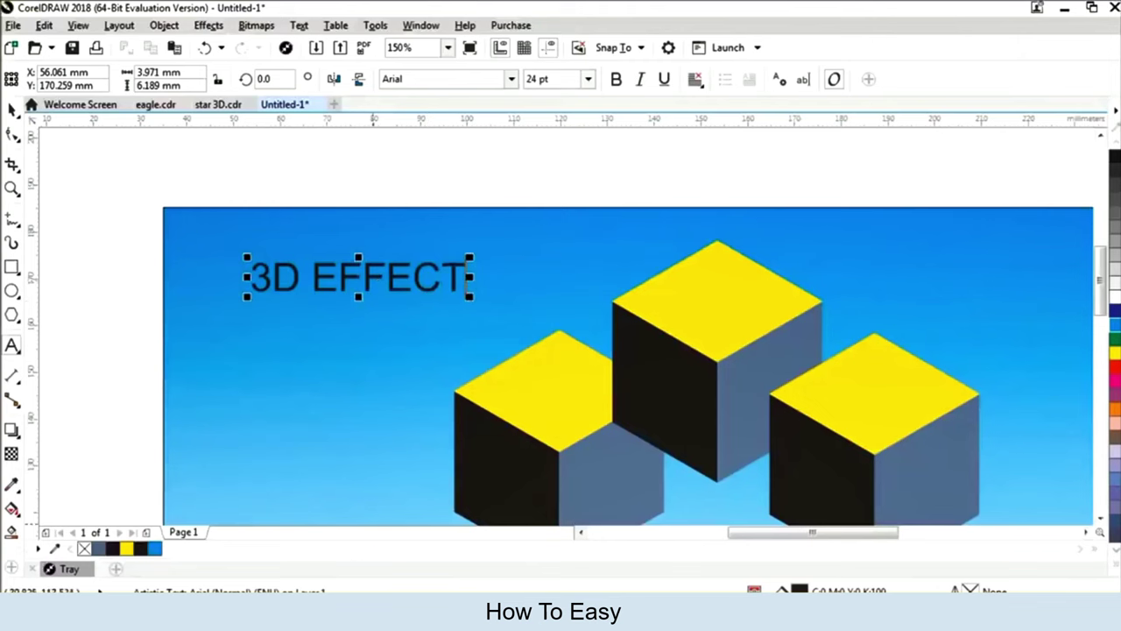
pyautogui.moveTo(405, 613)
pyautogui.moveTo(475, 557)
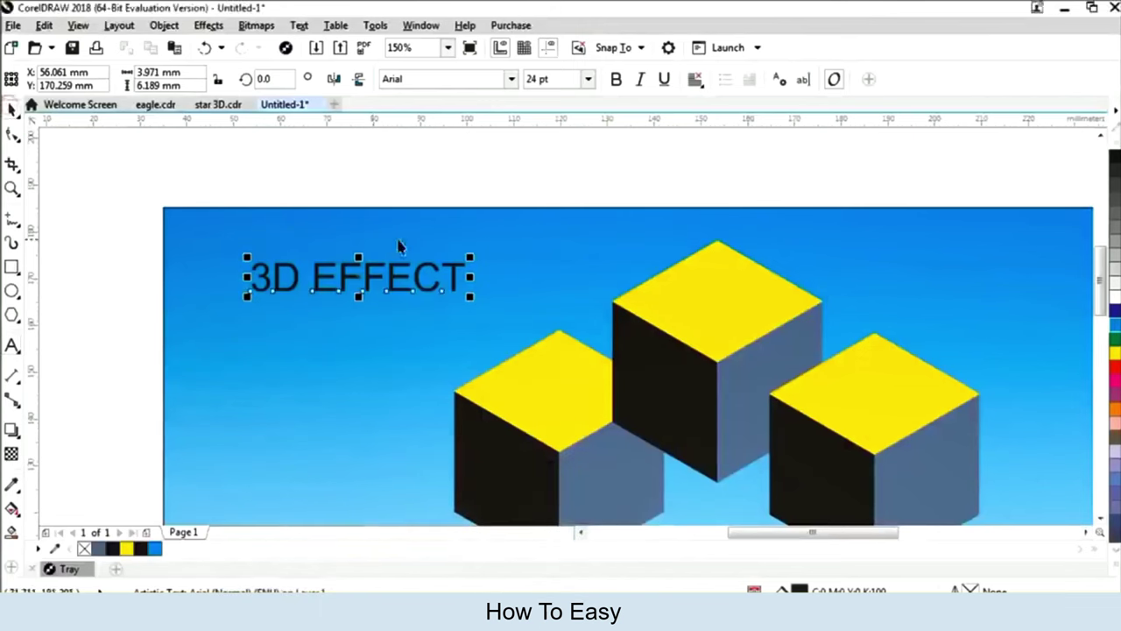
# - Set the "3D EFFECT" text in the UTM Aurora font and enlarge it to about 38 pt
pyautogui.click(511, 79)
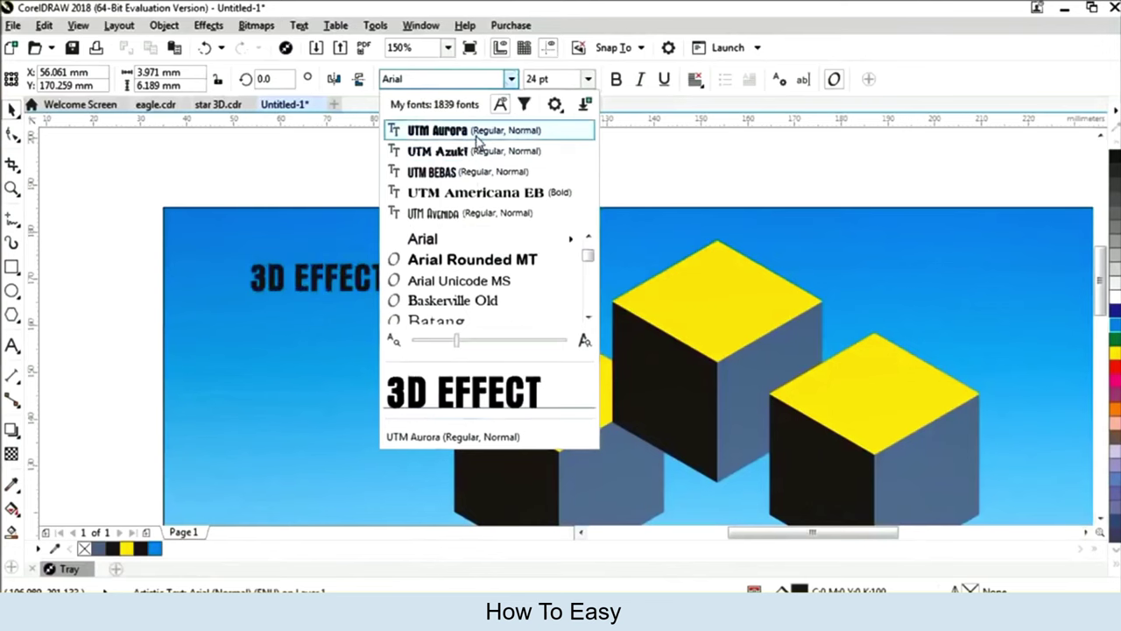
pyautogui.click(479, 131)
pyautogui.scroll(2, 263, 298)
pyautogui.moveTo(496, 302); pyautogui.dragTo(655, 414)
pyautogui.scroll(-4, 418, 297)
pyautogui.scroll(4, 432, 308)
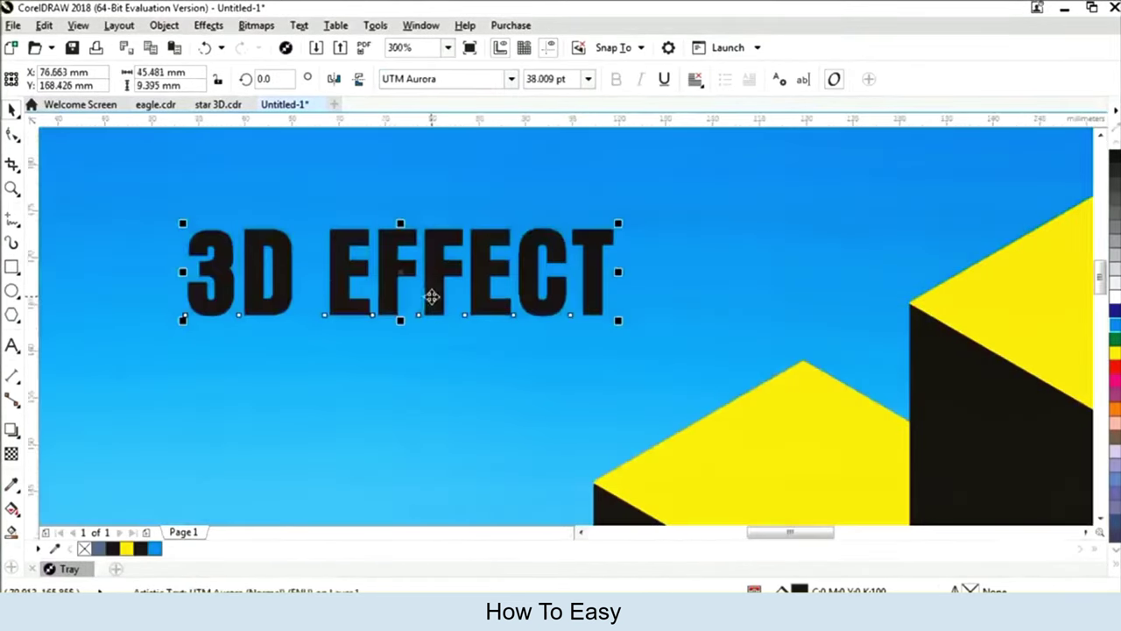
# - Duplicate the text with a slight offset down and to the left, and colour the rear original white
pyautogui.moveTo(366, 272); pyautogui.dragTo(359, 279)
pyautogui.rightClick(359, 279)
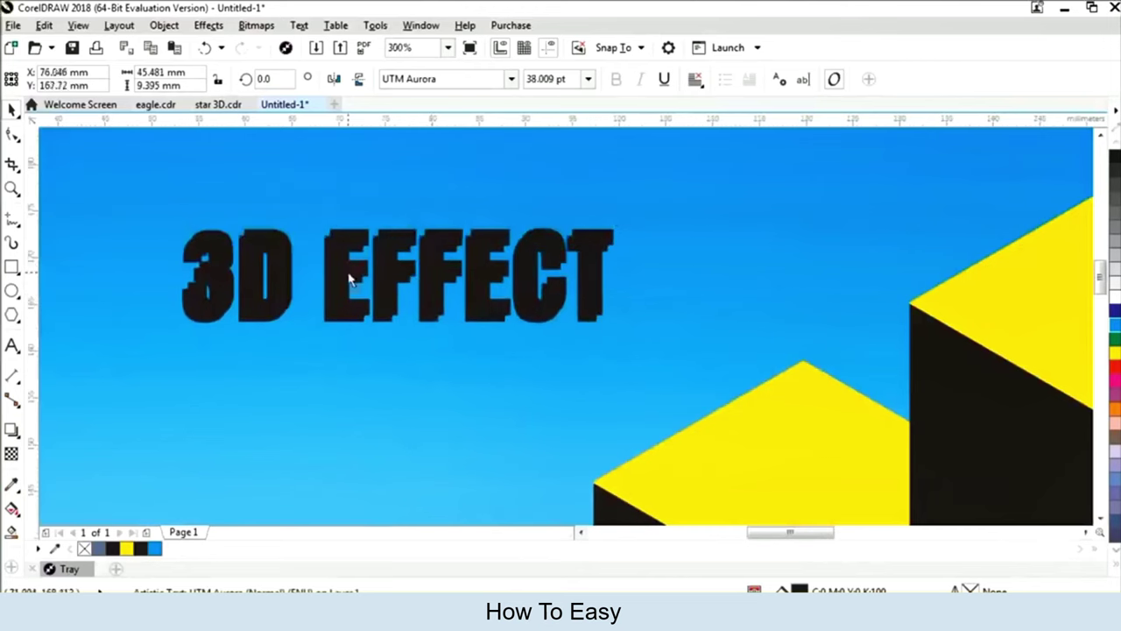
pyautogui.click(592, 231)
pyautogui.click(1115, 298)
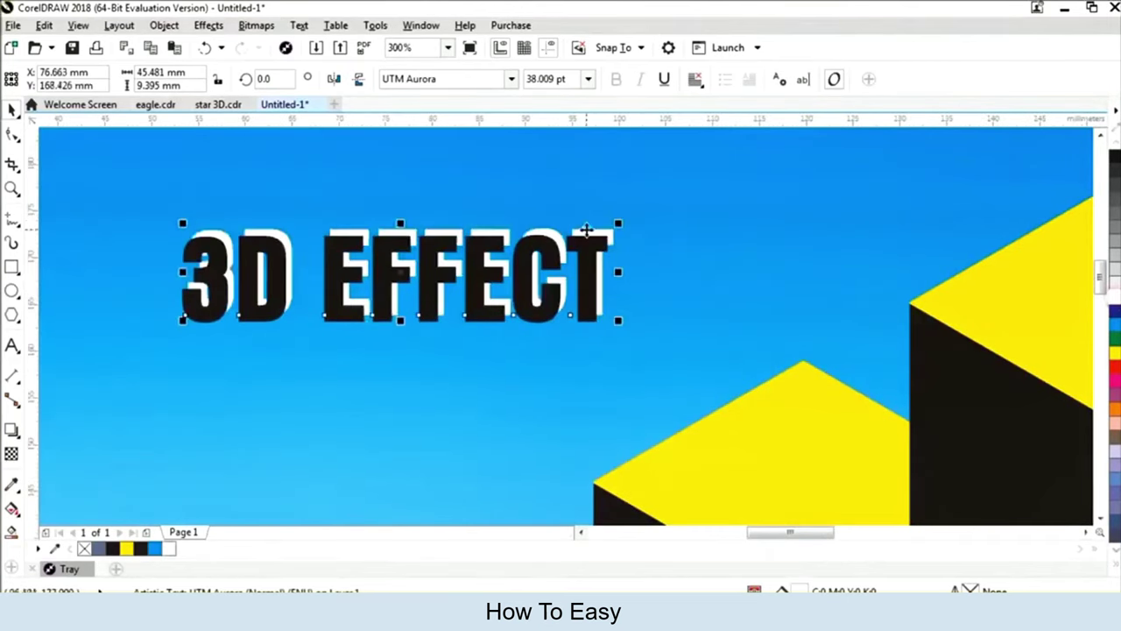
# - Fine-tune the black text copy's small offset from the white text behind it
pyautogui.scroll(-2, 569, 225)
pyautogui.click(465, 195)
pyautogui.scroll(1, 521, 219)
pyautogui.scroll(2, 441, 246)
pyautogui.scroll(1, 442, 253)
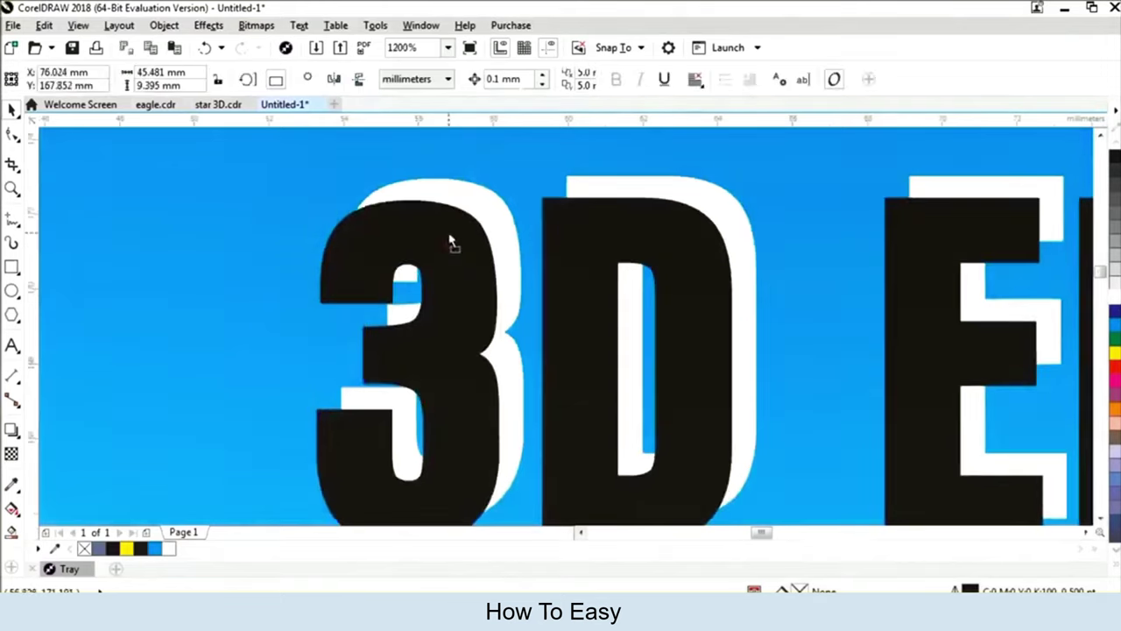
pyautogui.click(440, 228)
# - Select the black and white text together, move both slightly lower on the background, and preview the finished design full screen
pyautogui.scroll(-2, 345, 204)
pyautogui.click(104, 208)
pyautogui.moveTo(124, 164); pyautogui.dragTo(865, 351)
pyautogui.scroll(-2, 486, 273)
pyautogui.moveTo(564, 283); pyautogui.dragTo(571, 329)
pyautogui.scroll(-1, 318, 267)
pyautogui.click(563, 331)
pyautogui.click(593, 448)
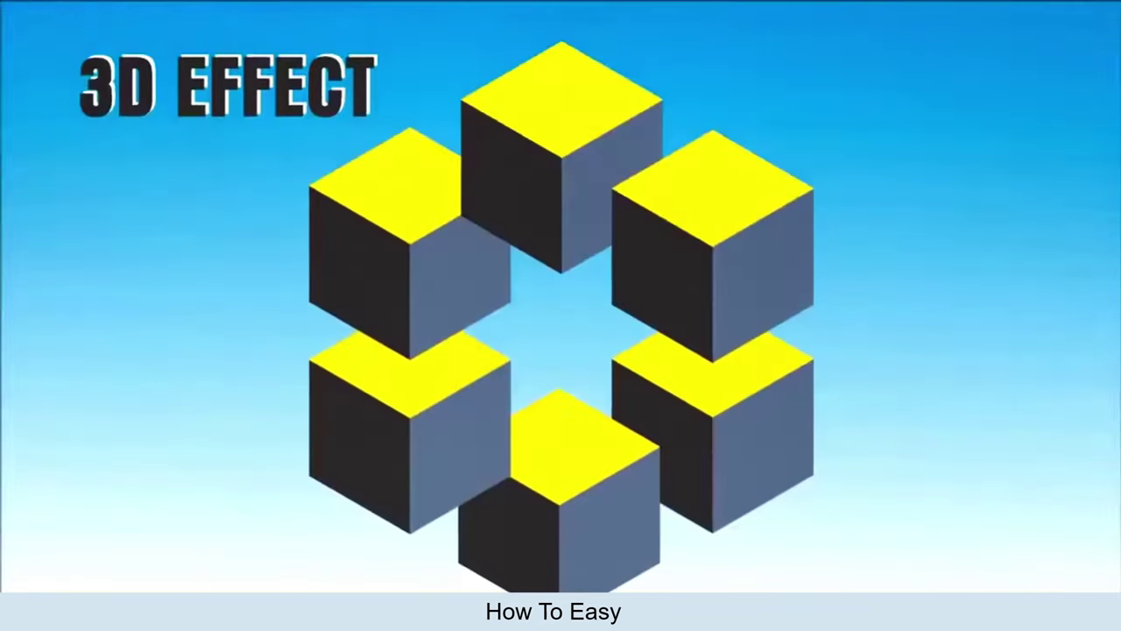